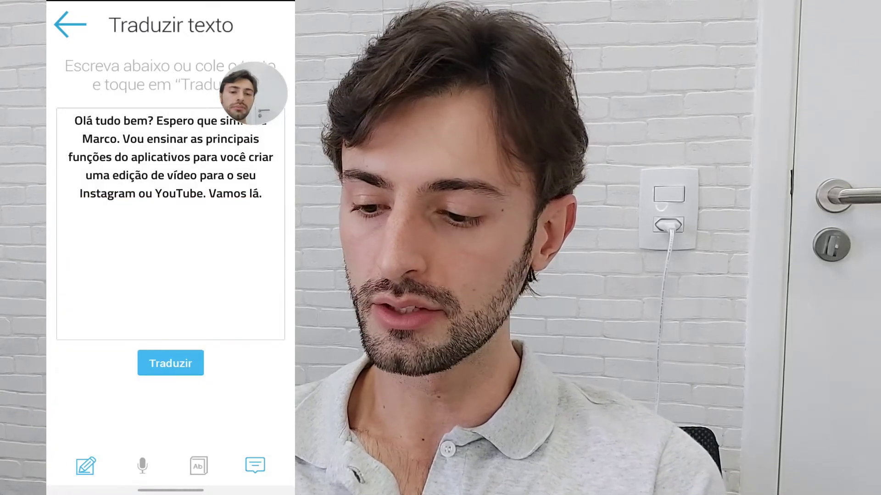
Translate the entered Portuguese greeting text into sign language.
click(170, 363)
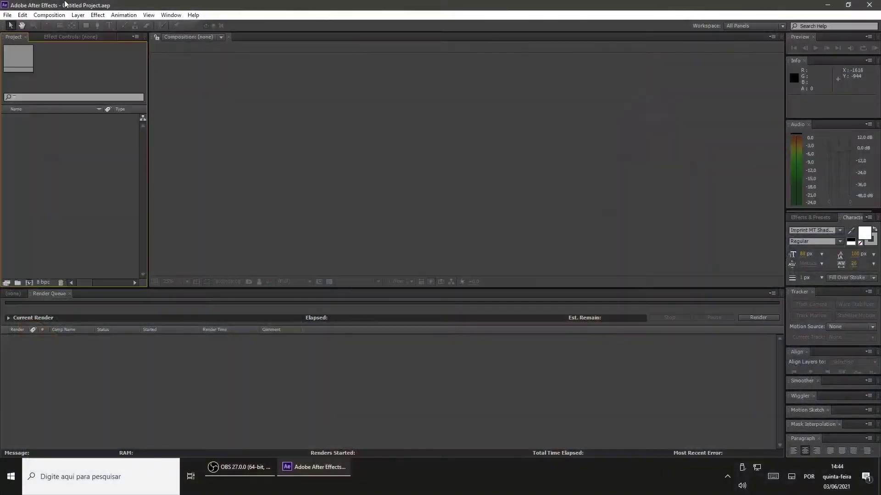
In After Effects, import "Trecho da Aula After Effects Básica" and "Gravação em Libras Mulher" from the desktop folder.
click(7, 15)
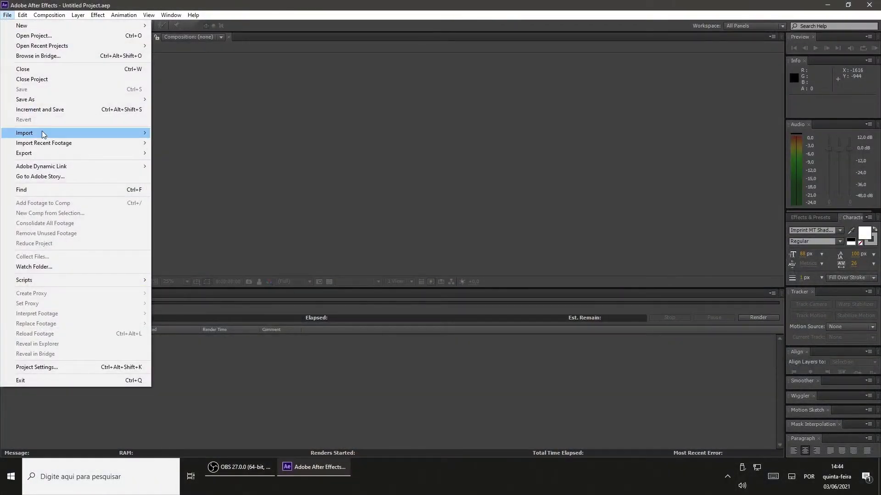
mouse_move(94, 137)
click(171, 133)
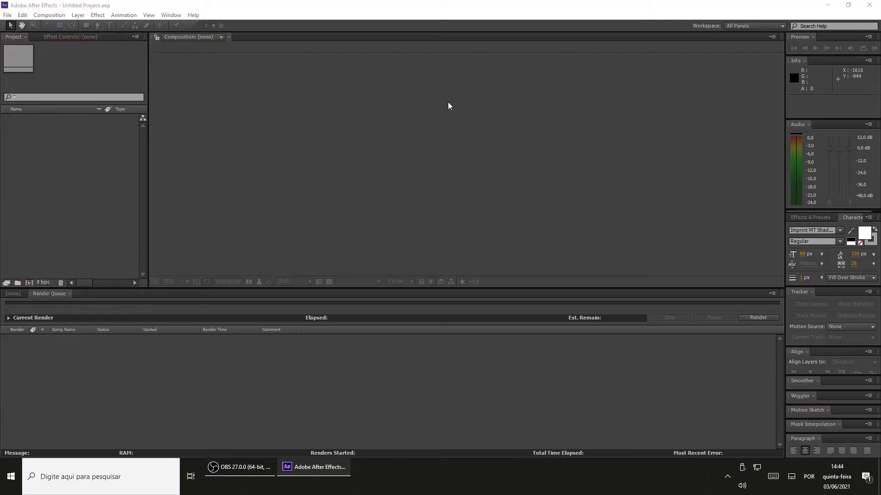
click(33, 104)
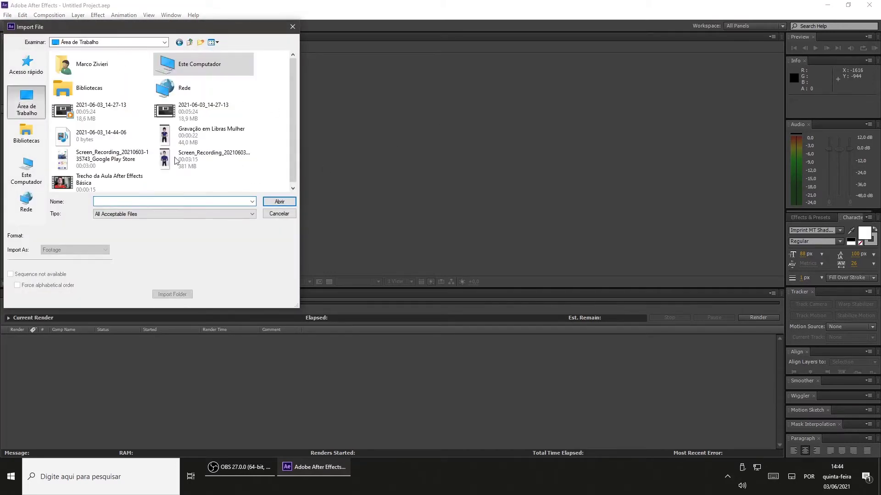
click(90, 183)
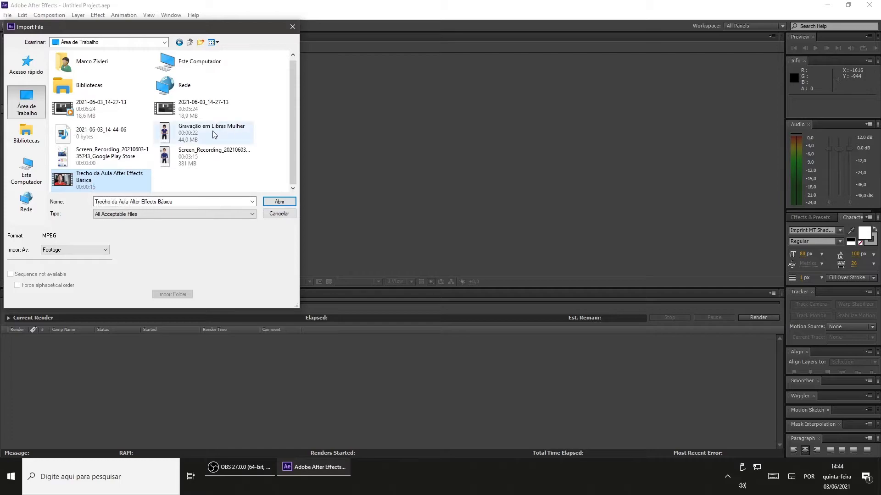
ctrl+click(231, 131)
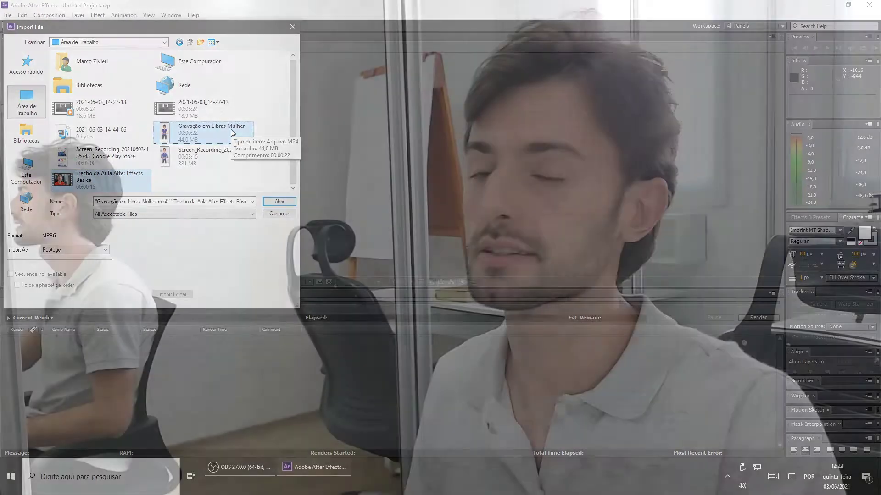
key(Return)
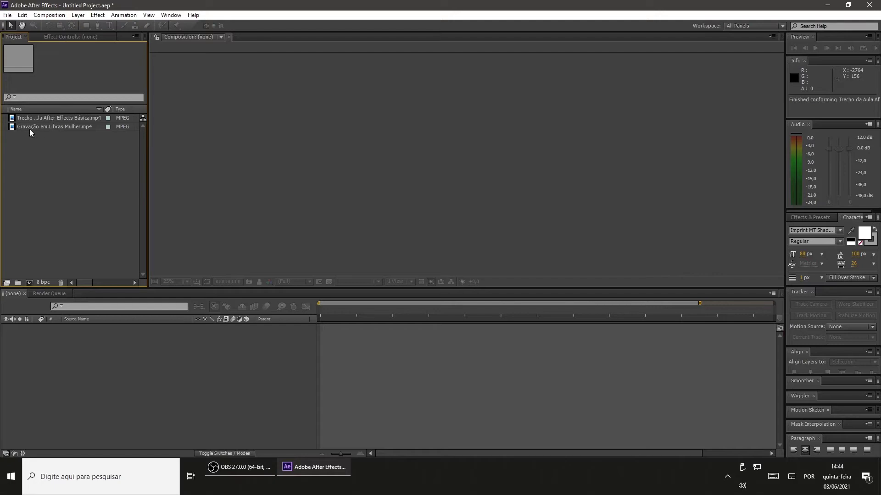
Create a composition from the "Trecho da Aula After Effects Básica.mp4" clip.
click(52, 118)
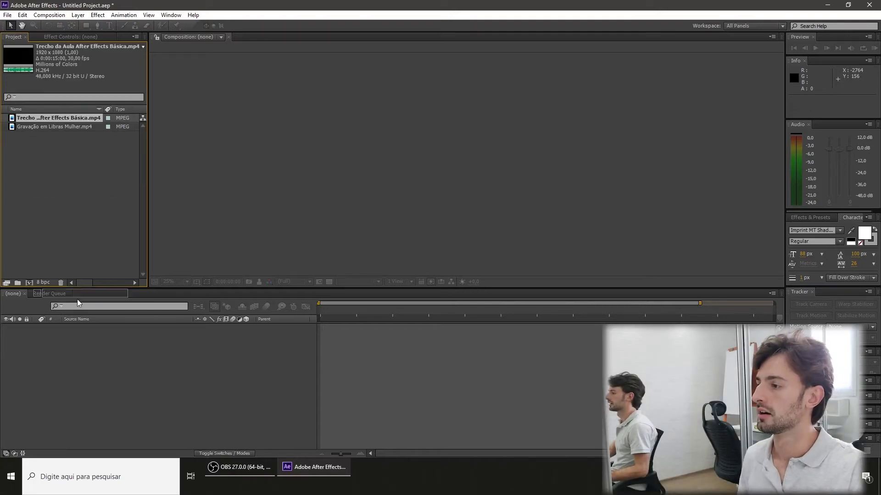
drag(80, 352, 81, 351)
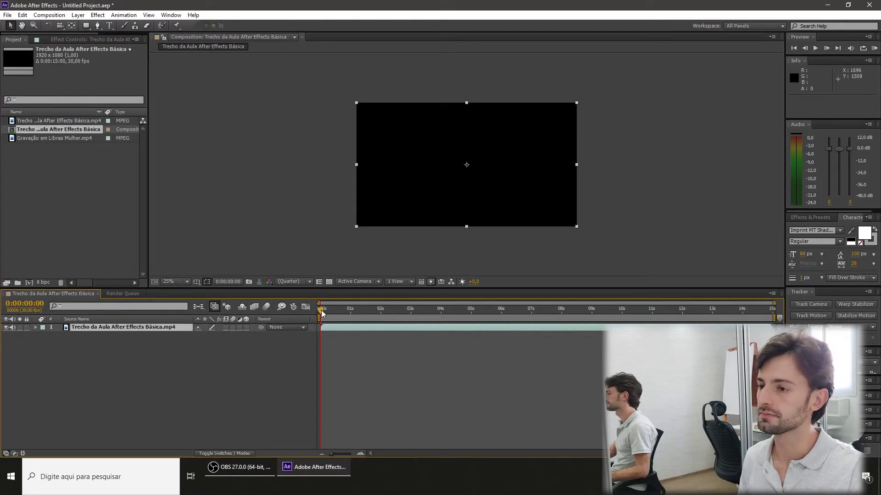
mouse_move(321, 315)
mouse_down()
mouse_move(403, 317)
mouse_move(310, 320)
mouse_up()
Add "Gravação em Libras Mulher.mp4" to the composition and place it above the lesson video layer.
click(43, 144)
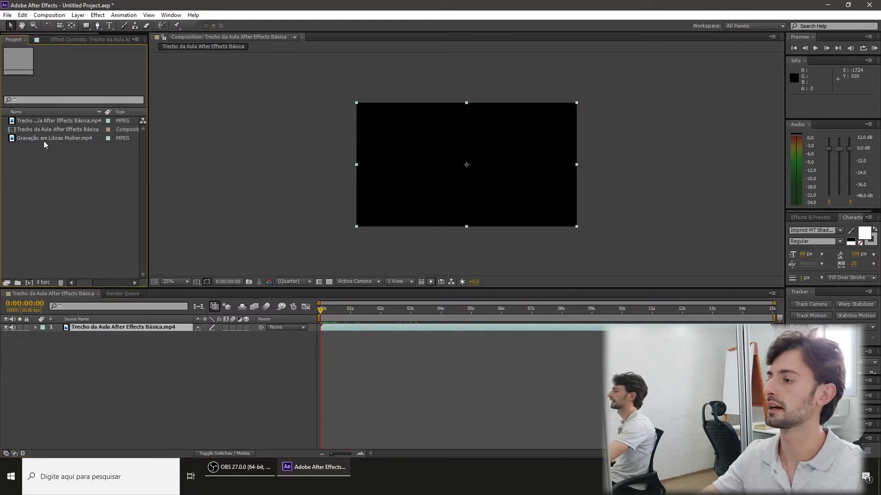
drag(61, 137, 140, 365)
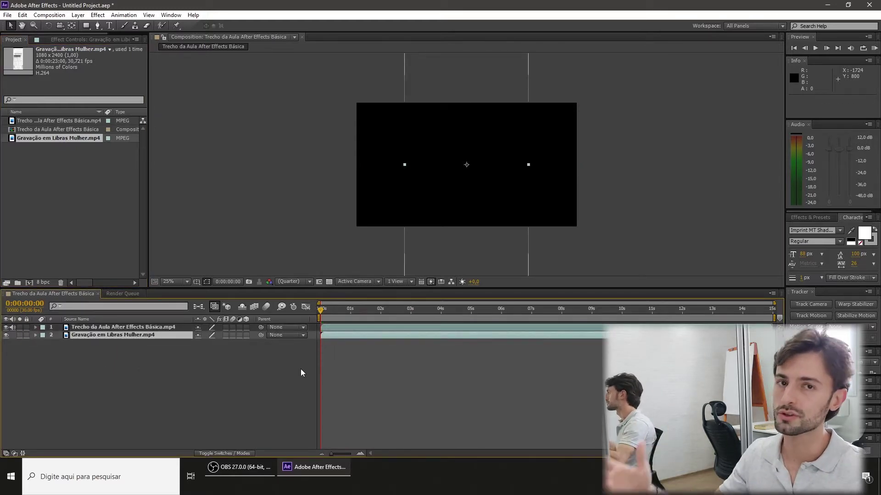
drag(332, 312, 357, 311)
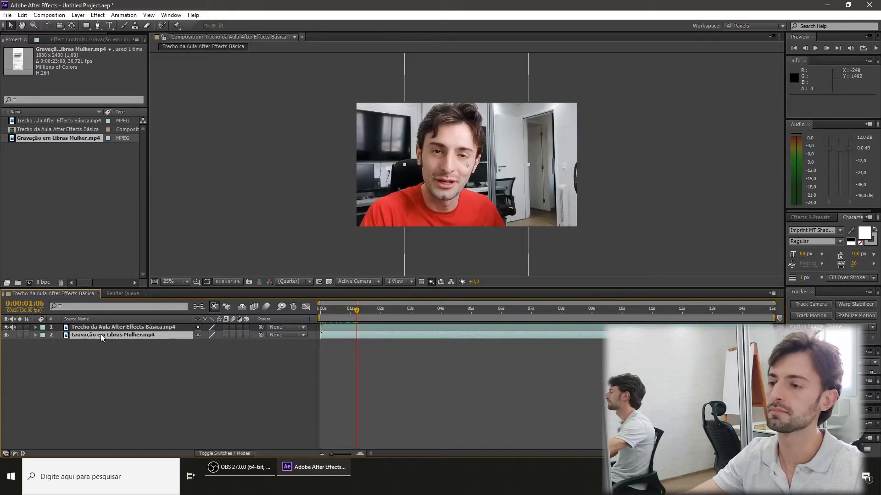
drag(101, 335, 105, 327)
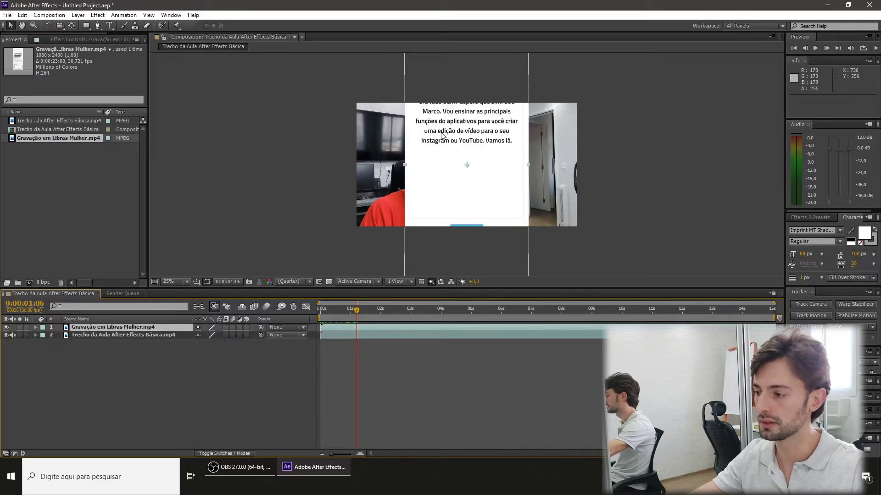
Scale the sign-language layer down to about 52.6% and place it at about 1084, 600.
drag(495, 121, 470, 176)
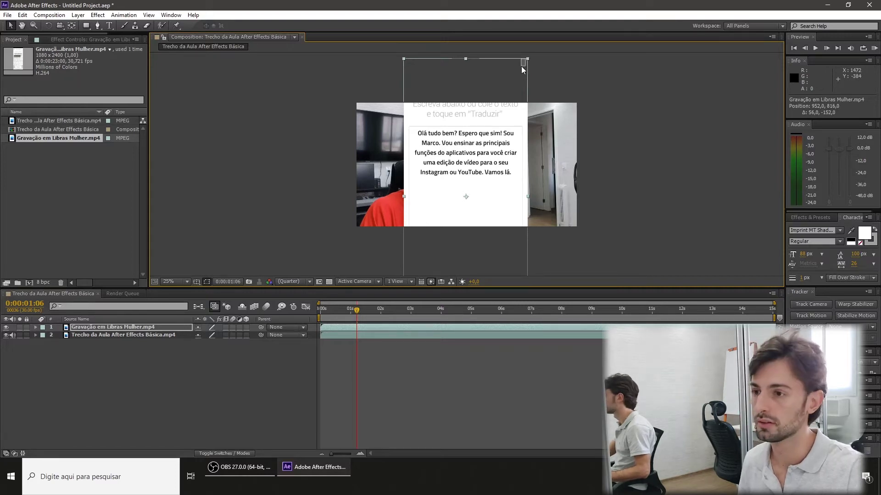
drag(527, 60, 503, 106)
drag(480, 138, 496, 114)
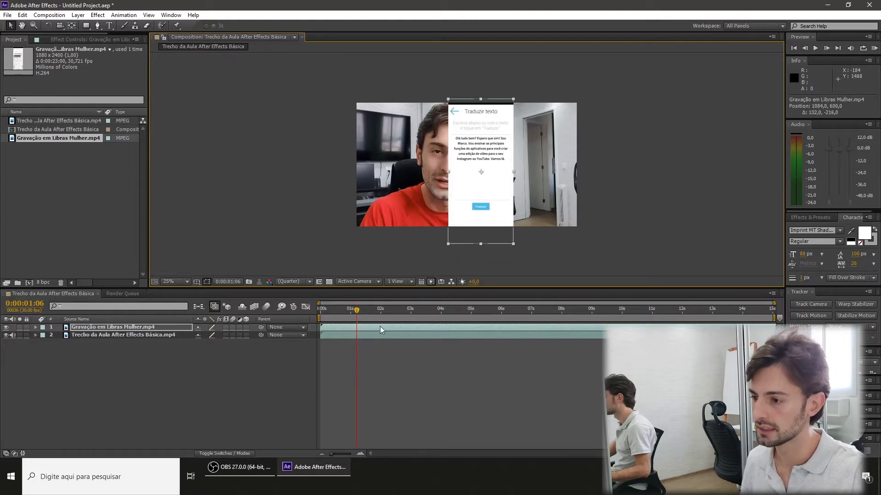
Slide the sign-language layer earlier to where the avatar appears, split it at 0:00:01:06 and delete the part before.
drag(377, 325, 435, 327)
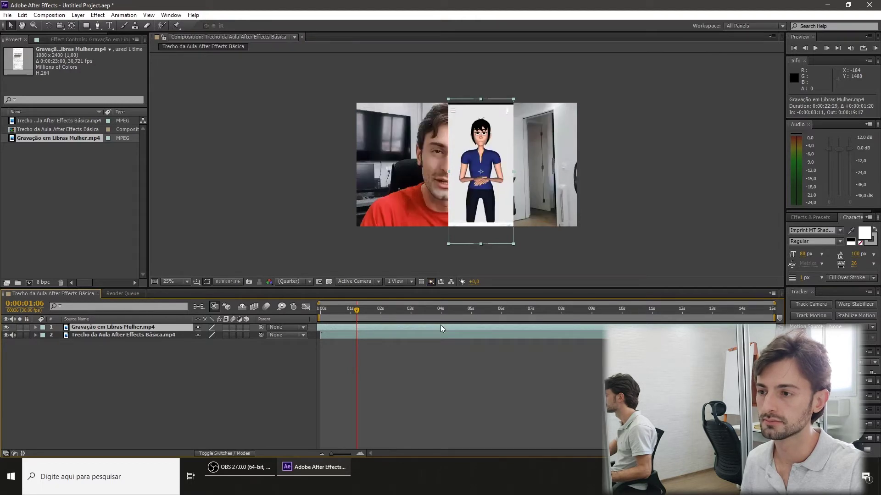
mouse_move(436, 329)
mouse_down()
mouse_move(444, 328)
mouse_move(422, 326)
mouse_move(430, 324)
mouse_up()
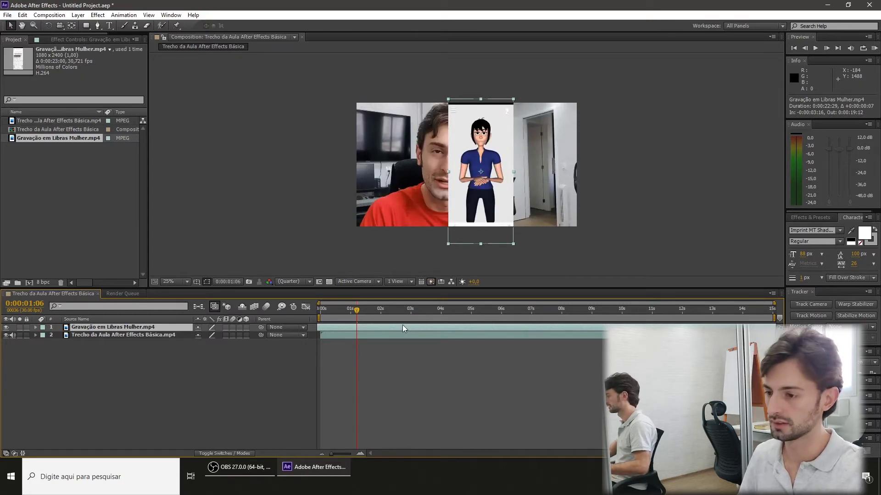
key(ctrl+shift+d)
click(344, 335)
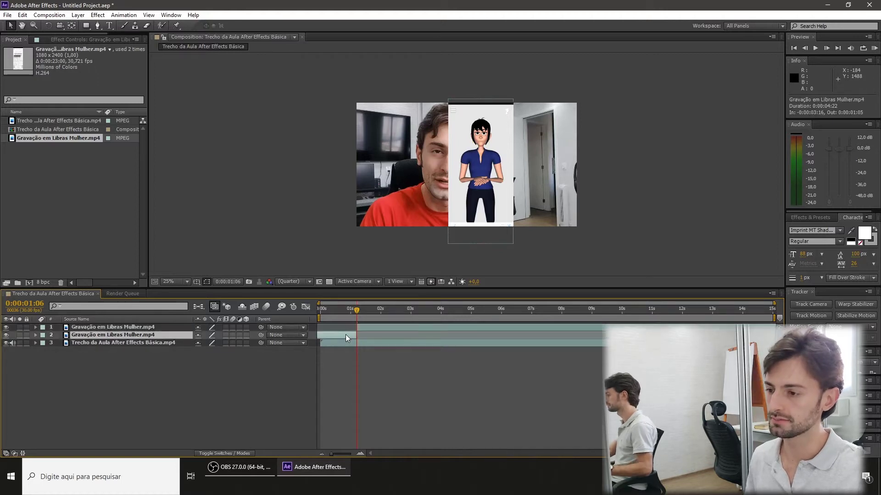
key(Delete)
Shift the trimmed sign-language layer to start at 0:00:00:23.
click(372, 328)
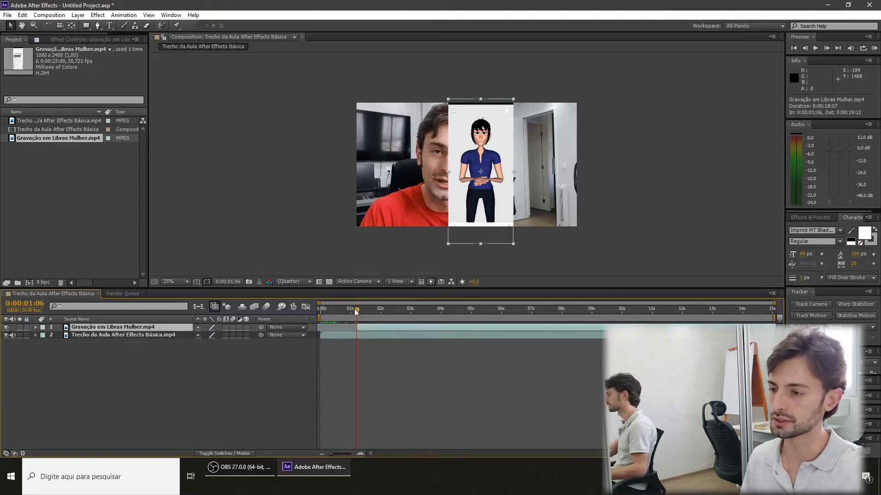
drag(354, 310, 354, 331)
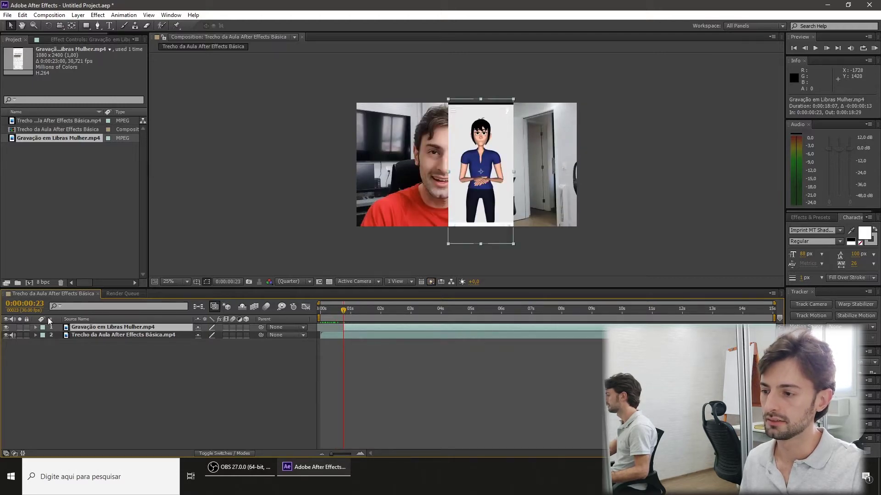
Reveal the sign-language layer's Transform properties and add an Opacity keyframe at 0:00:00:23.
click(36, 328)
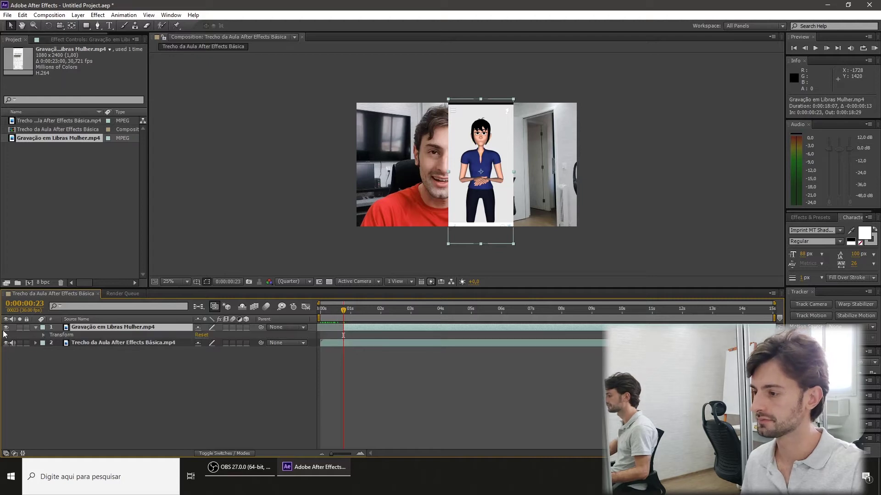
click(44, 335)
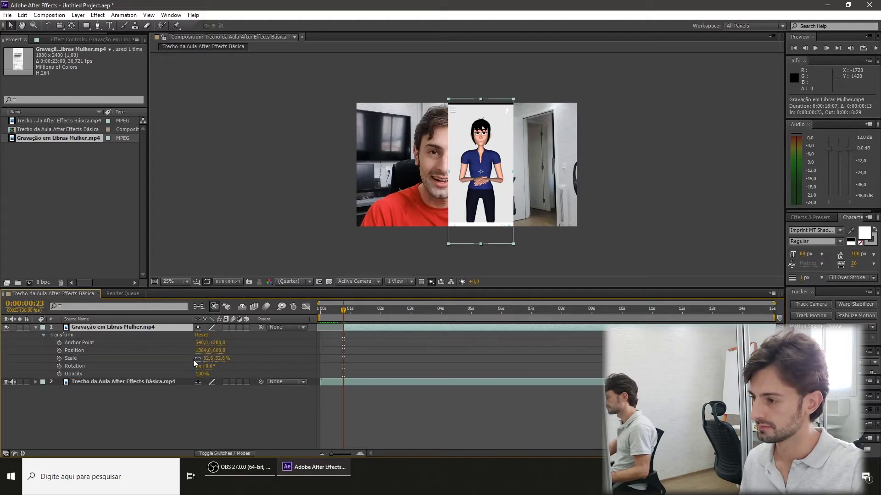
right_click(165, 373)
click(200, 315)
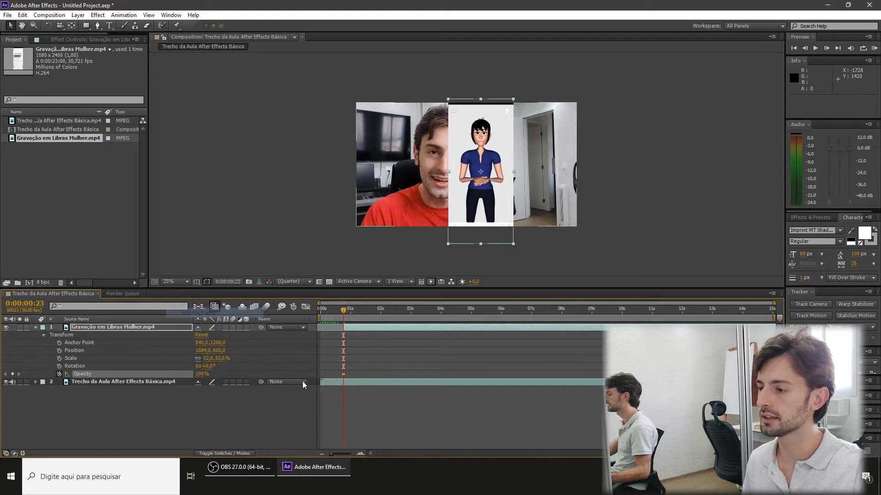
Start the sign-language layer at 0:00:00:16 and fade it in from 0% opacity at 0:00:00:17 to the keyframe at 0:00:00:23.
drag(352, 328, 342, 330)
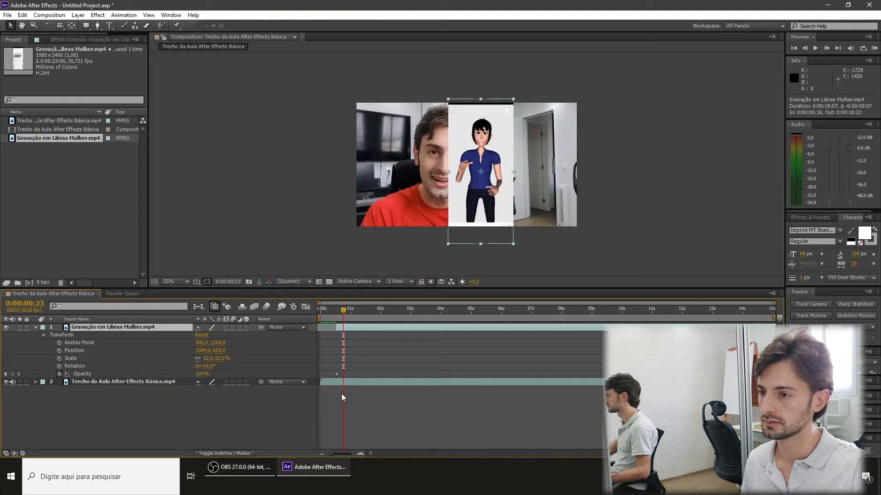
drag(336, 375, 344, 376)
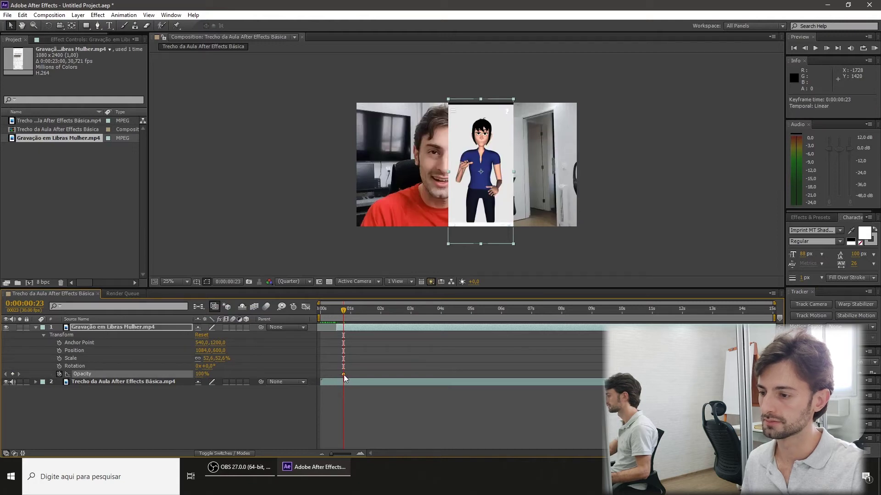
drag(343, 311, 337, 312)
drag(199, 374, 184, 374)
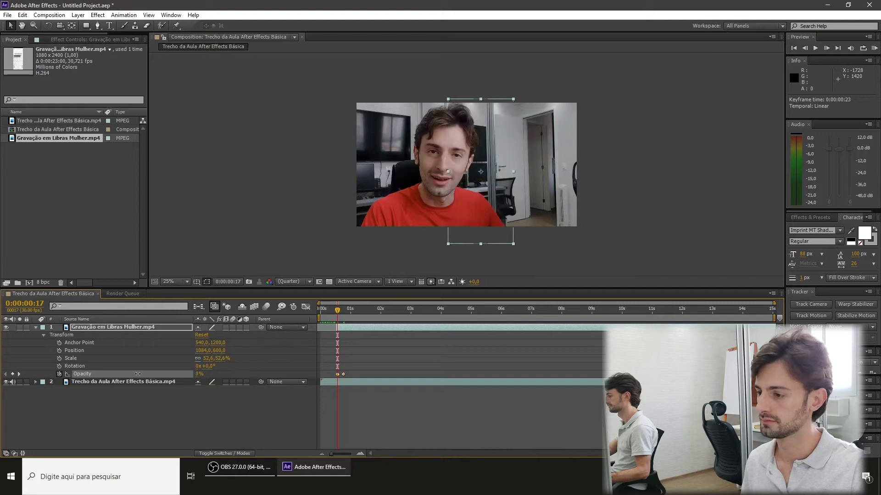
Cut off the sign-language layer's tail at 0:00:14:13 and shift the layer to end at 0:00:14:22.
key(space)
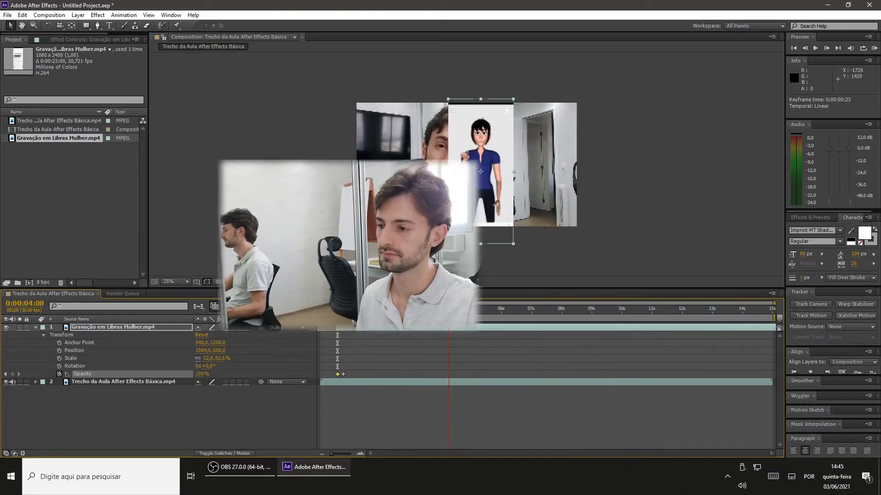
click(473, 312)
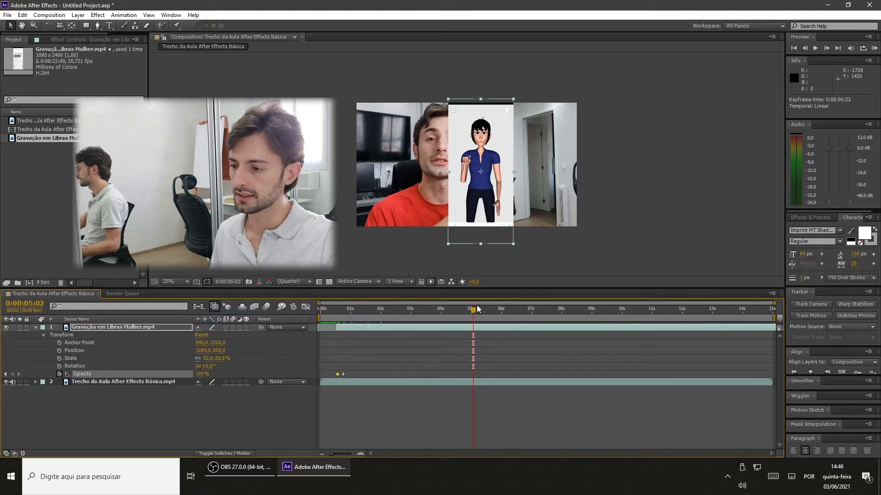
drag(475, 309, 735, 320)
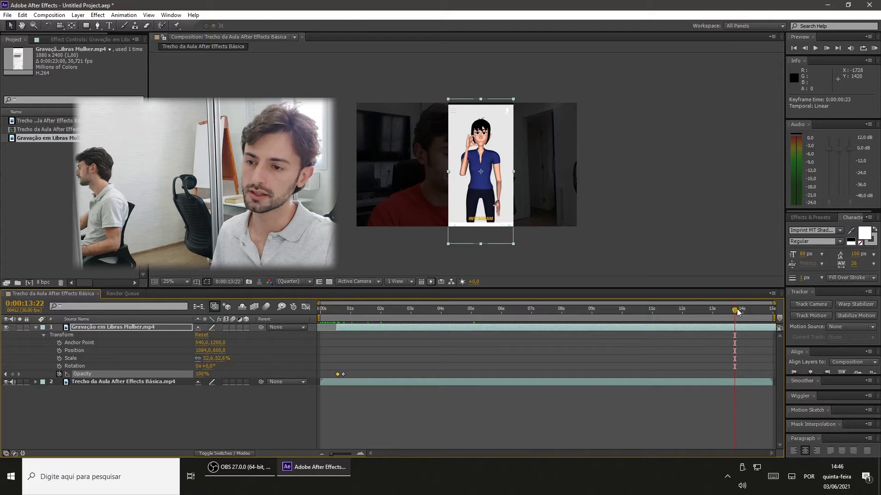
key(space)
drag(723, 329, 613, 318)
key(ctrl+shift+d)
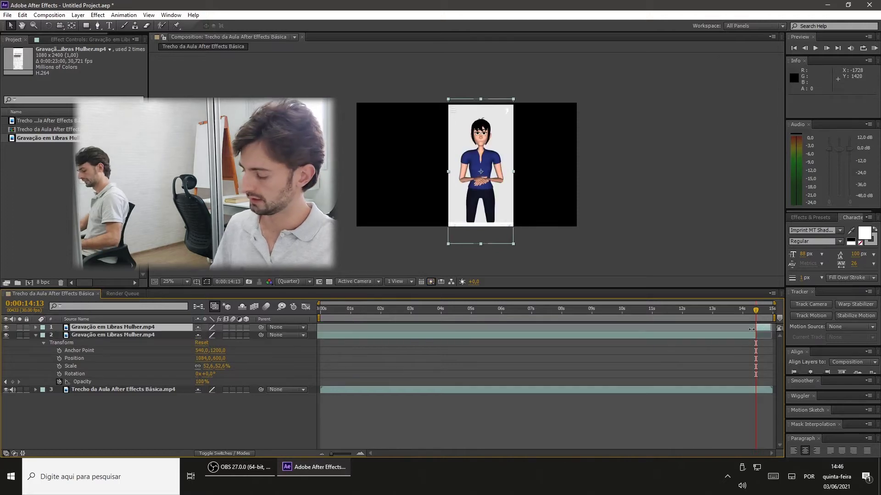
key(Delete)
click(740, 328)
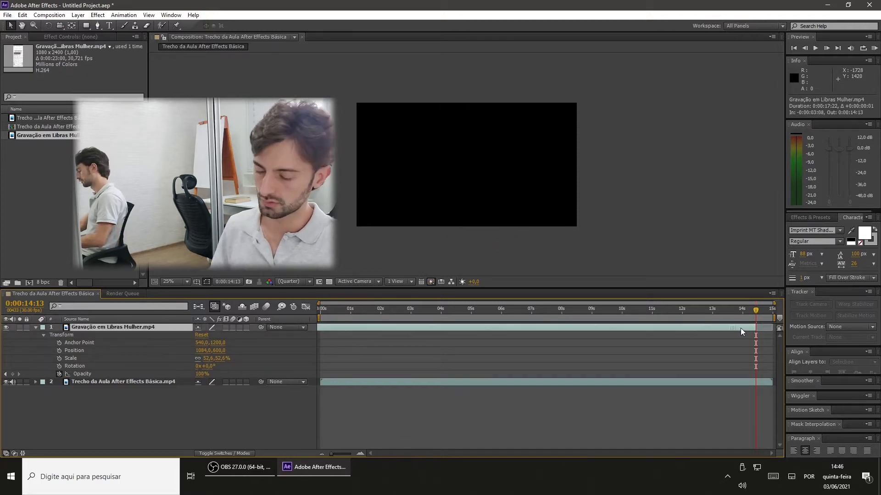
click(697, 381)
right_click(697, 381)
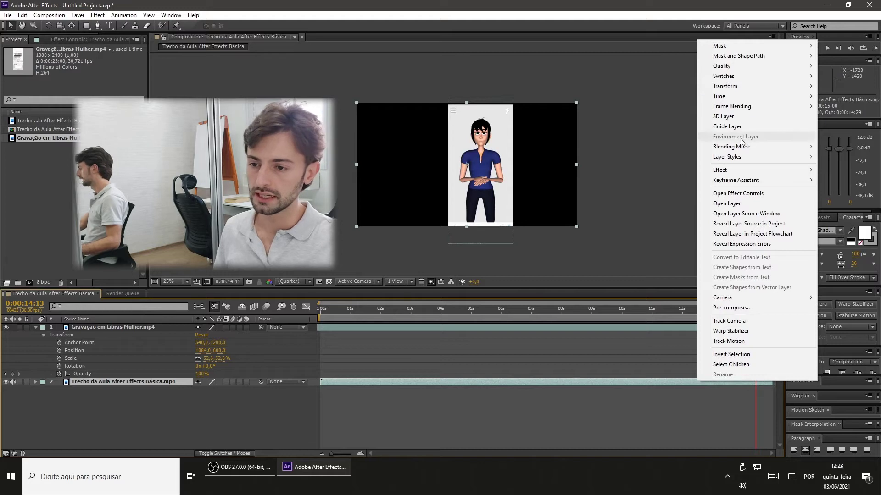
mouse_move(734, 96)
click(638, 112)
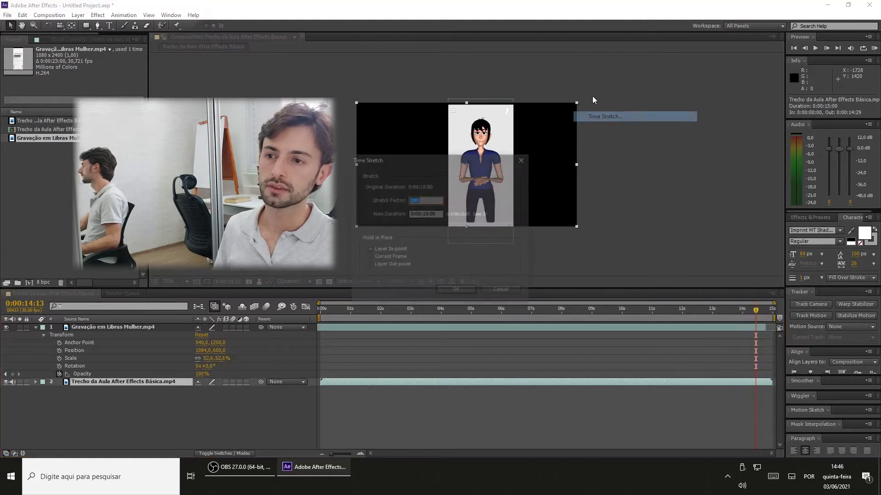
click(501, 290)
Time-stretch the sign-language layer to a new duration of 0:00:15:00, holding its Layer In-point in place.
click(492, 327)
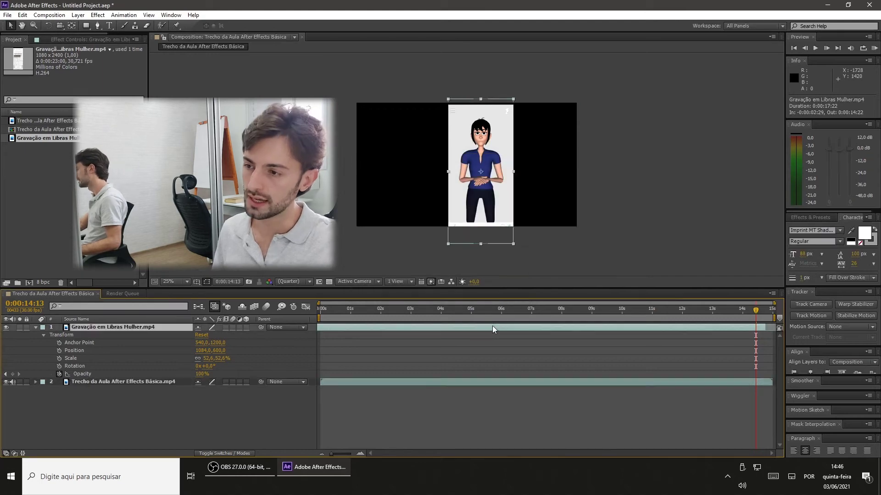
right_click(492, 329)
mouse_move(550, 173)
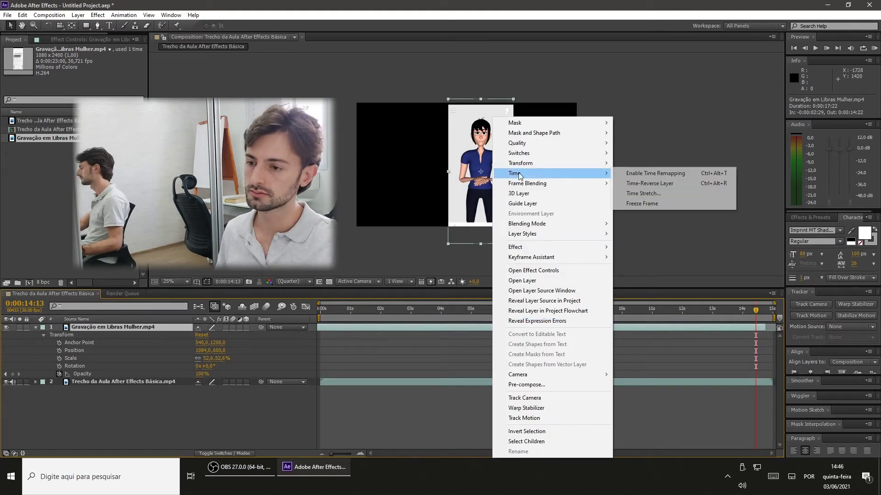
click(640, 194)
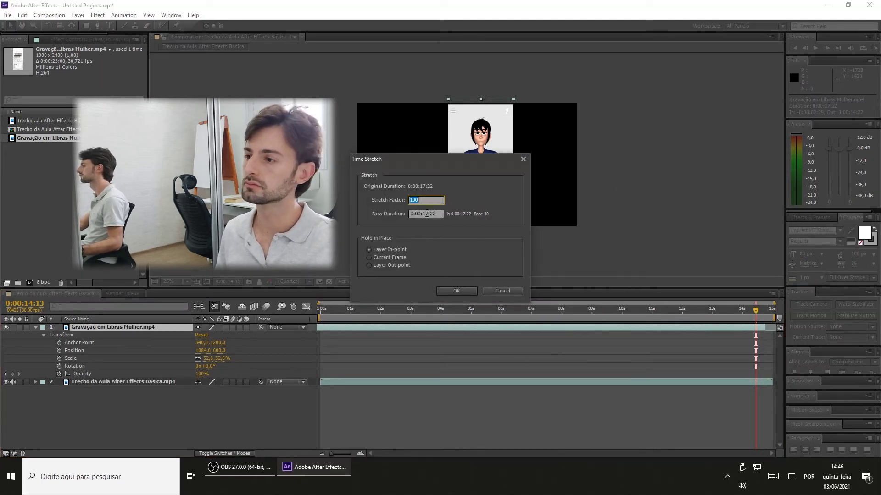
click(427, 214)
key(BackSpace)
text(5)
key(Right)
key(Delete)
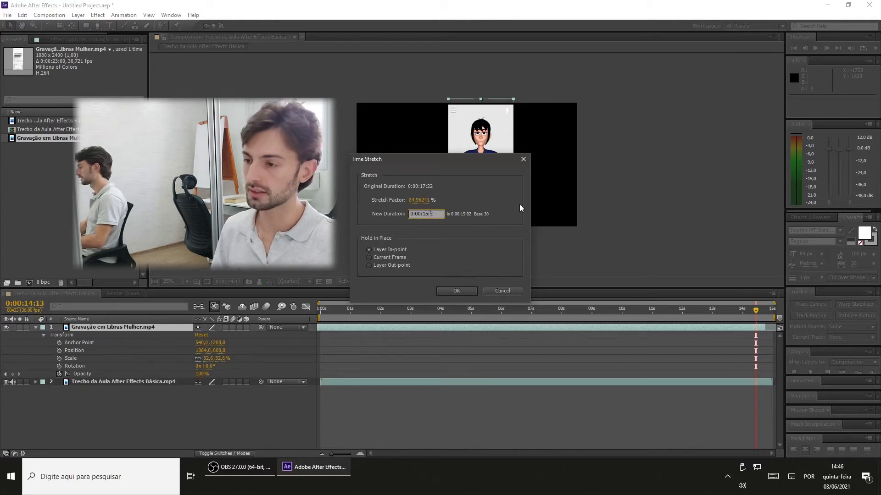
text(00)
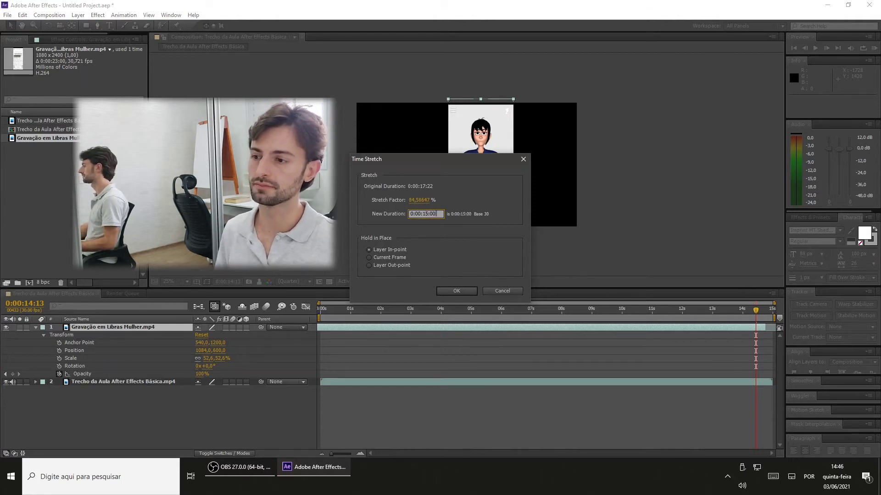
click(467, 291)
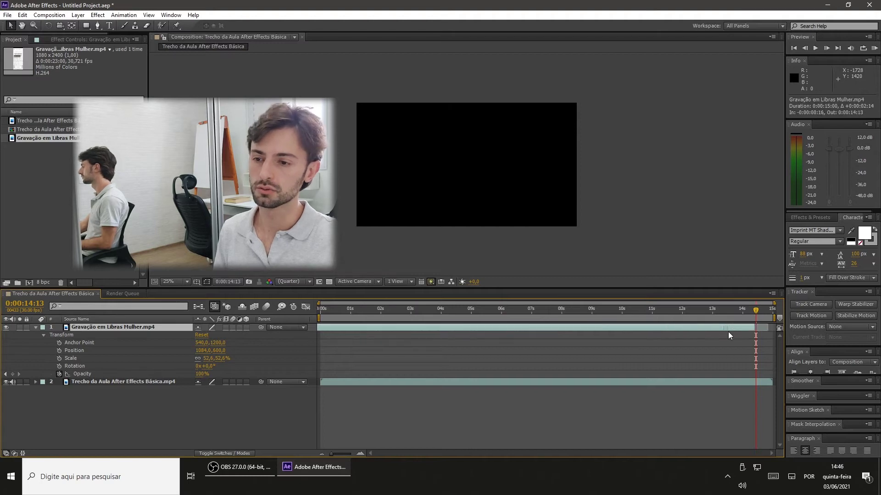
Shift the time-stretched sign-language layer to start at 0:00:00:08 and check the composition through to its last frame.
drag(728, 332, 660, 330)
drag(715, 312, 719, 313)
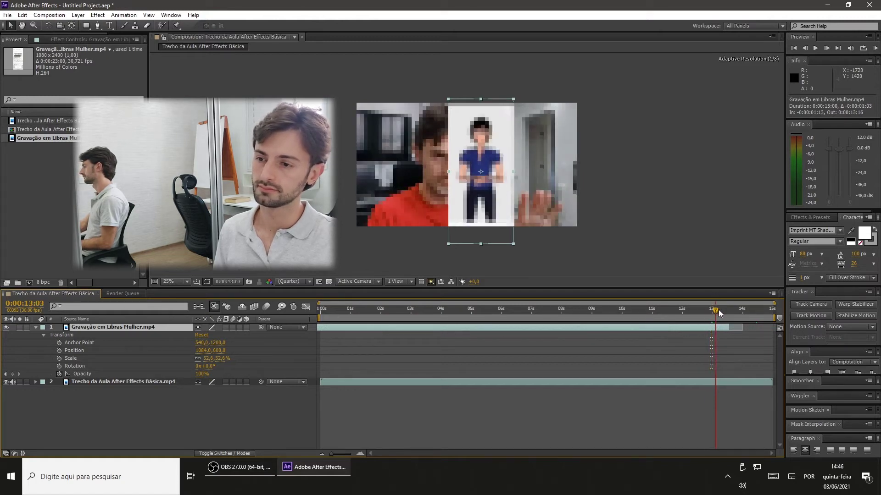
key(Home)
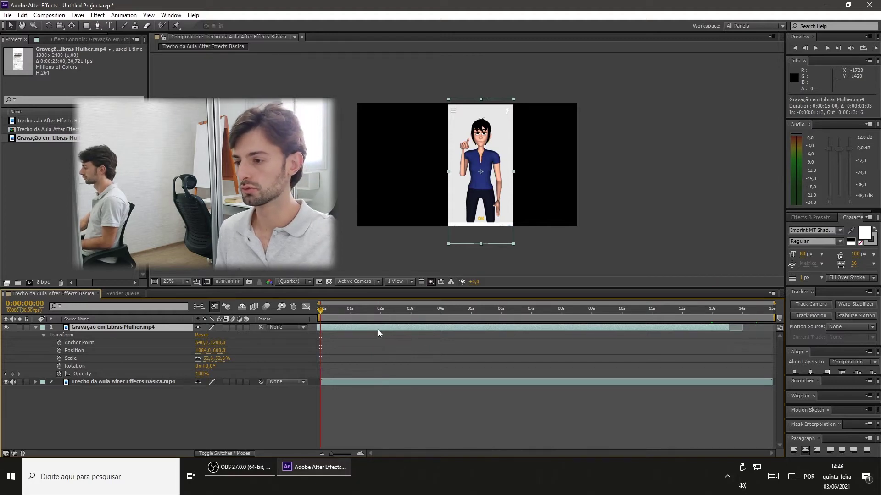
drag(378, 330, 440, 326)
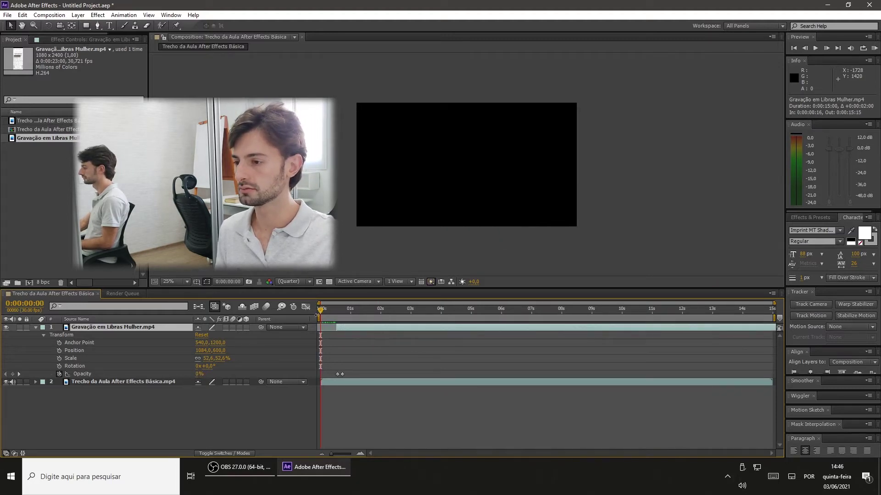
drag(320, 304, 322, 304)
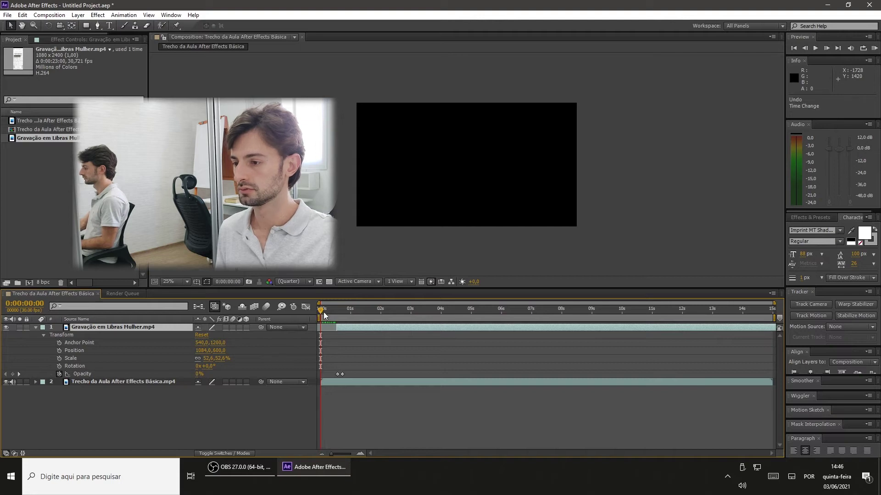
click(327, 312)
drag(328, 312, 848, 310)
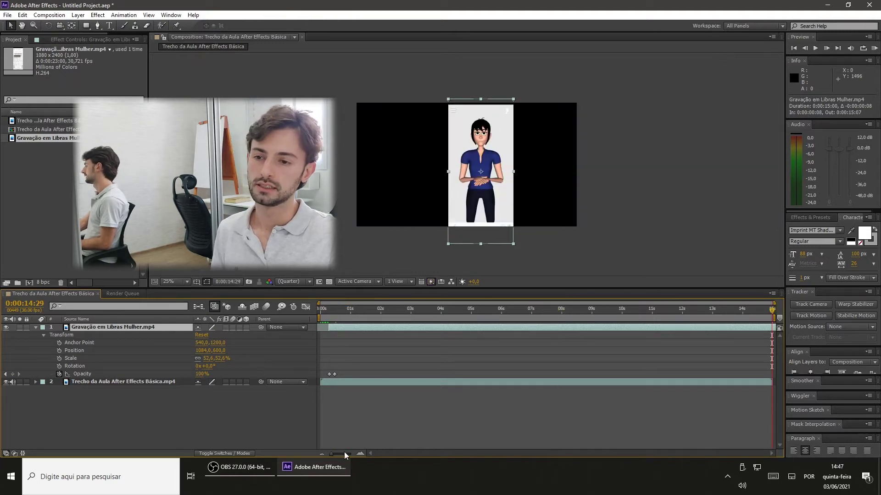
Lengthen the composition's duration to about 16 seconds in its settings.
click(43, 15)
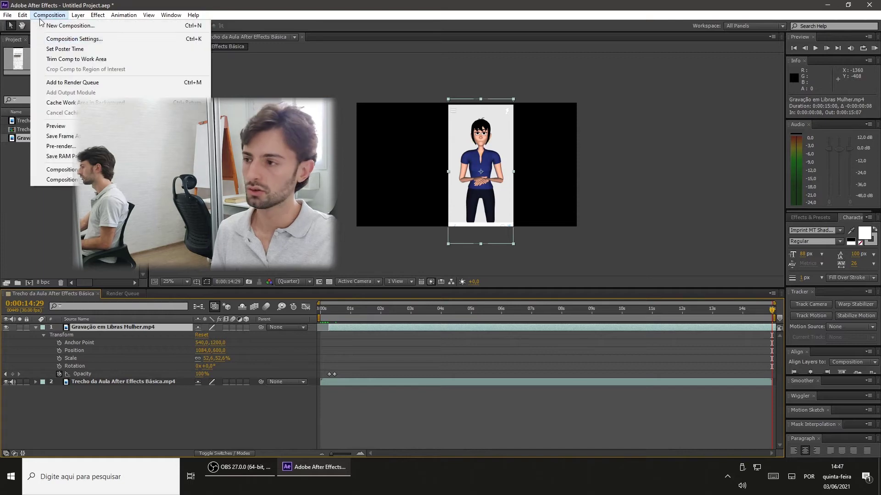
click(54, 37)
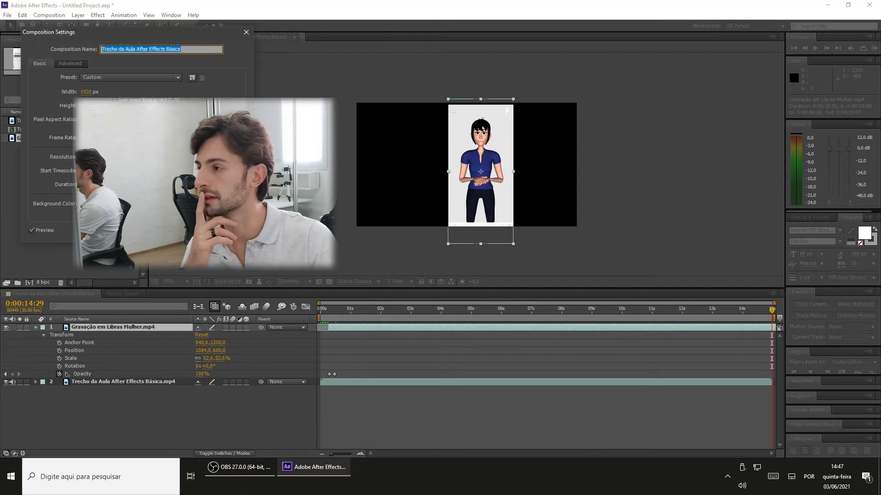
click(181, 49)
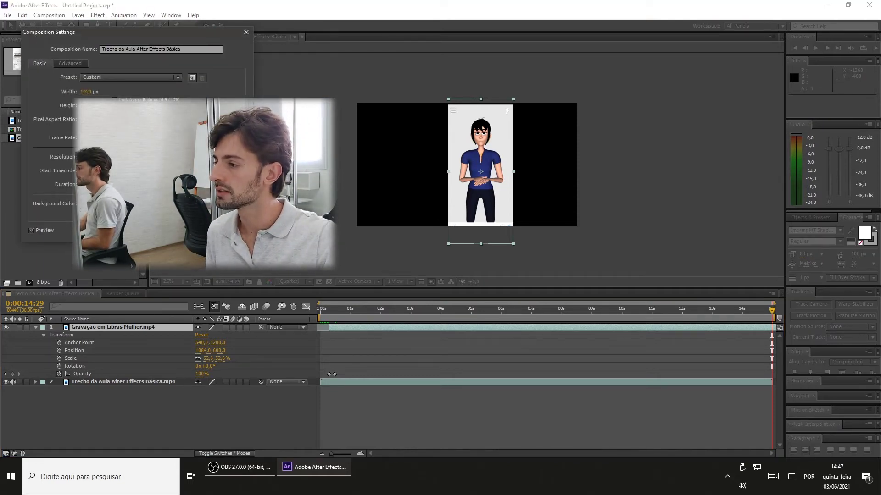
key(Return)
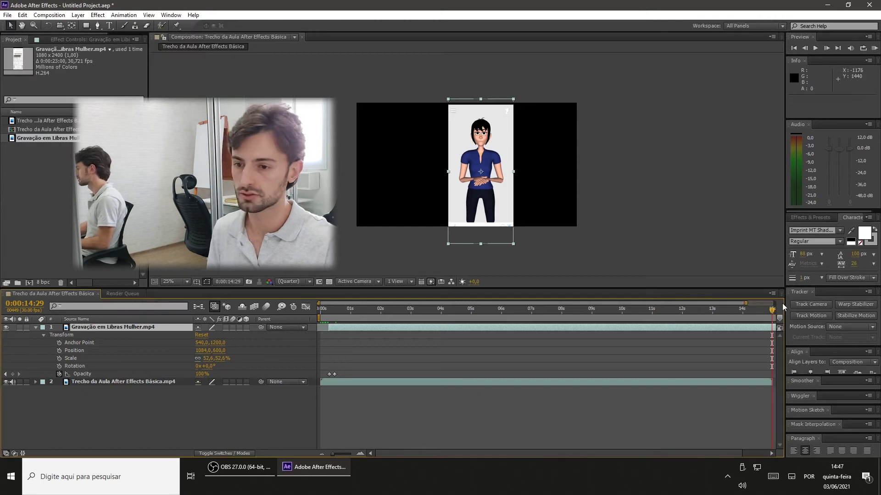
Start the sign-language layer at 0:00:00:03 and fade it out from an Opacity keyframe at 0:00:14:20 to 0% at 0:00:14:28.
drag(773, 312, 693, 329)
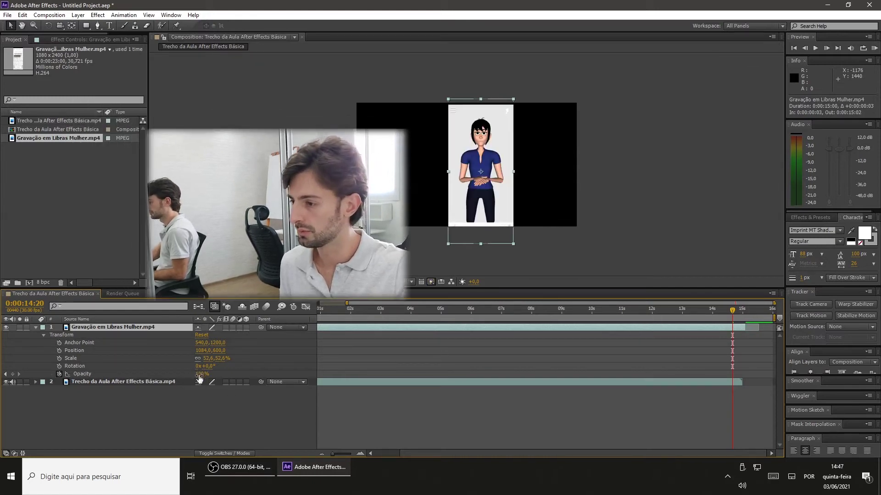
key(alt+shift+t)
click(740, 312)
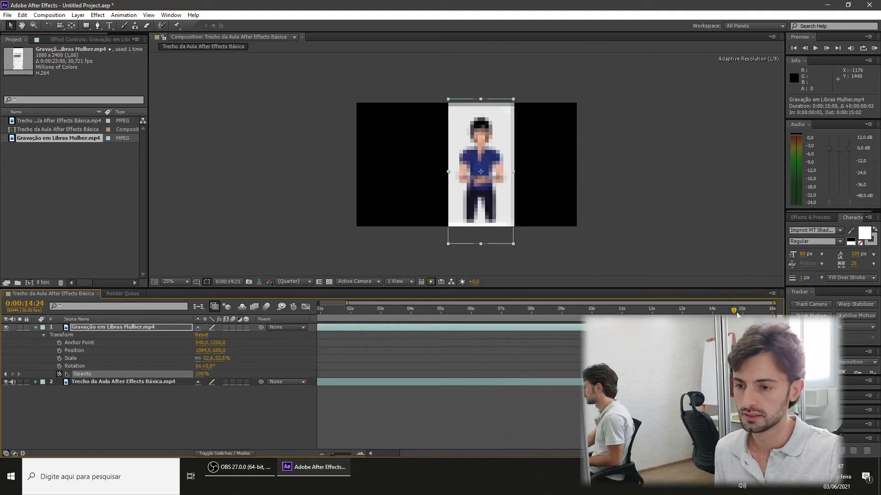
drag(201, 374, 156, 374)
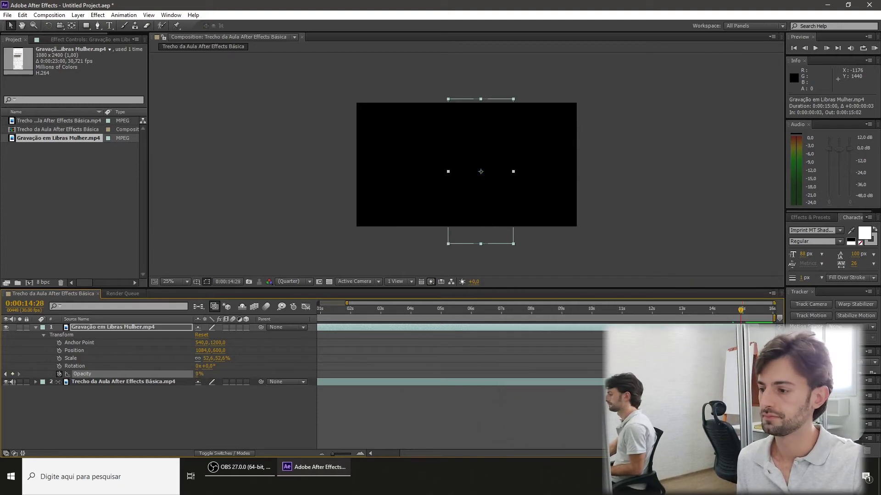
At 0:00:06:29, draw a closed four-point rectangular mask around the avatar on the sign-language layer with the Pen tool.
drag(745, 312, 500, 312)
click(513, 135)
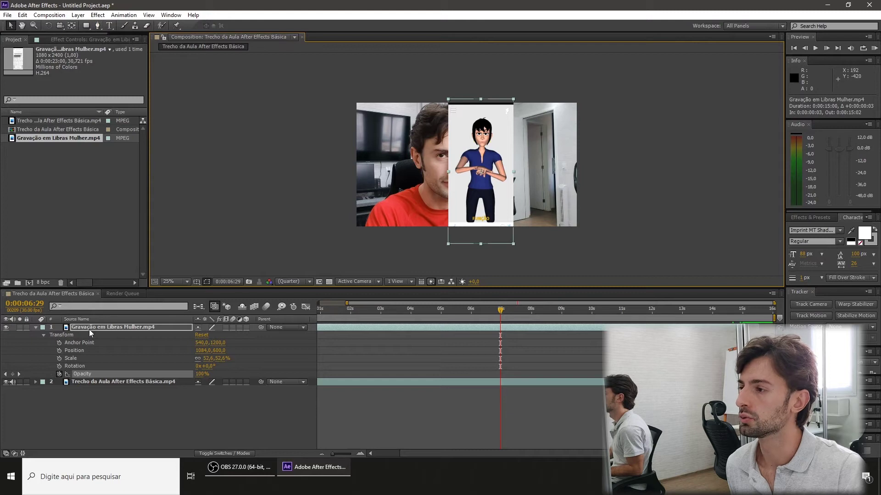
key(Return)
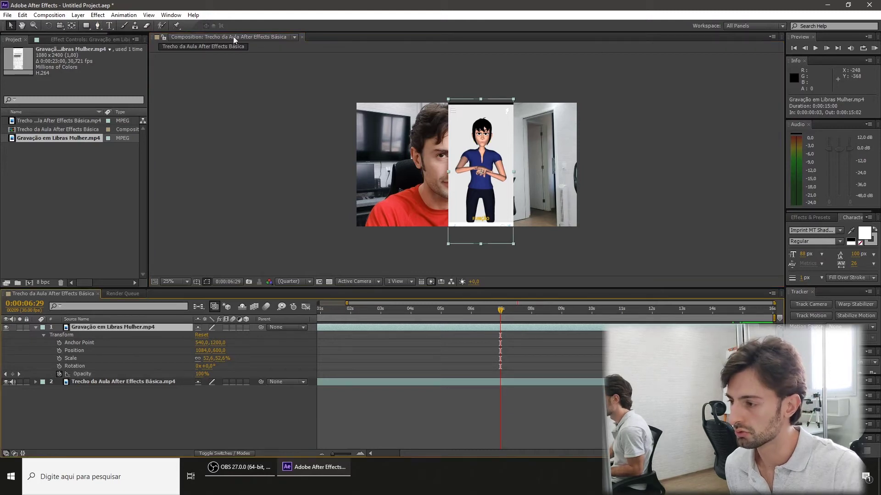
click(98, 26)
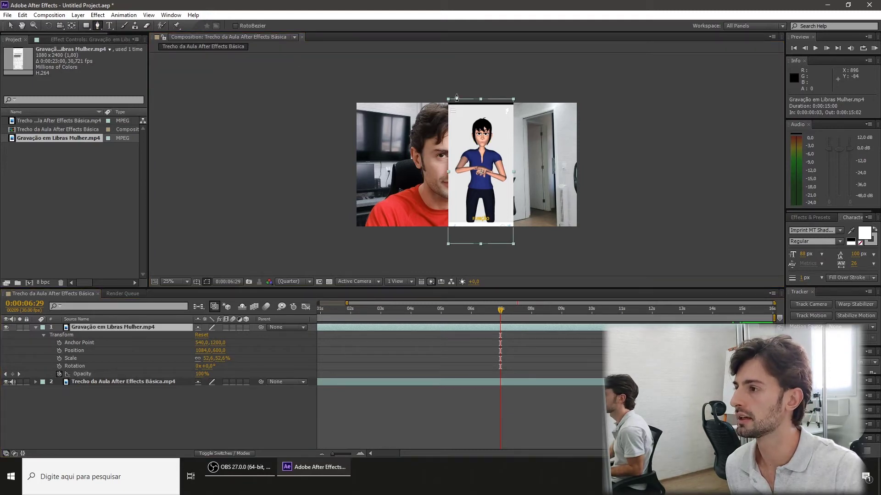
click(449, 118)
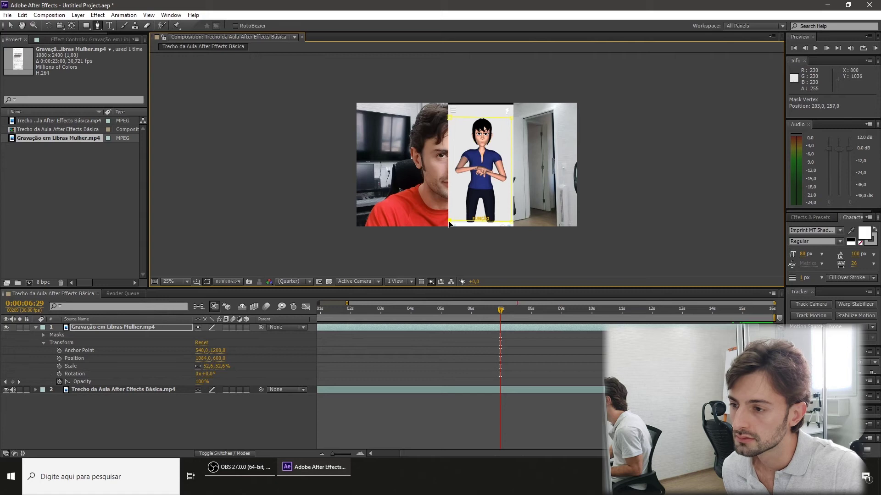
click(449, 119)
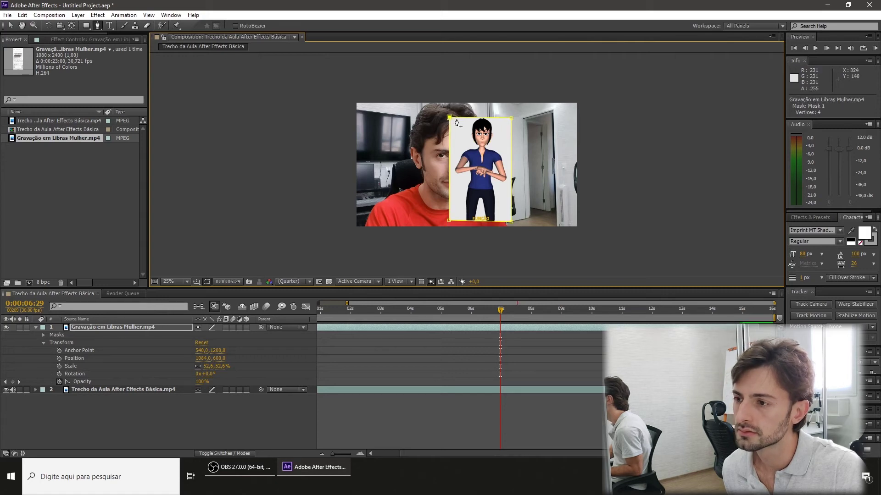
Set the Mask Feather of the sign-language layer's mask to 70 pixels.
click(44, 336)
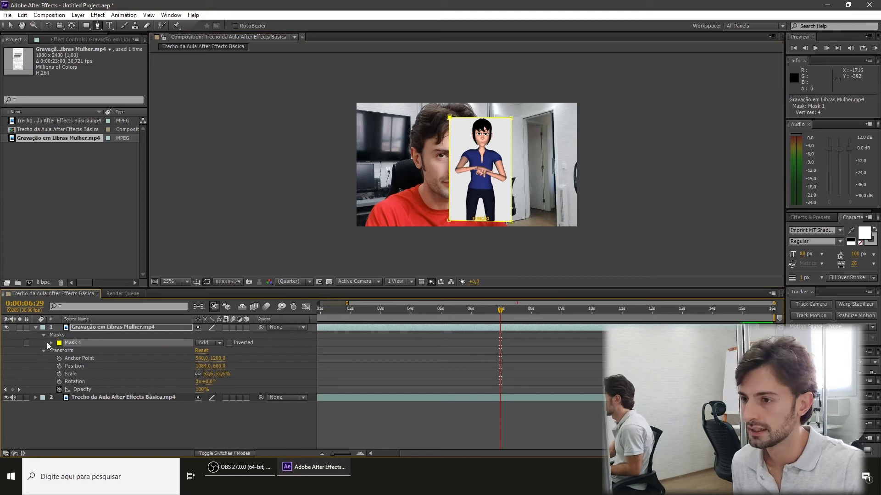
click(51, 343)
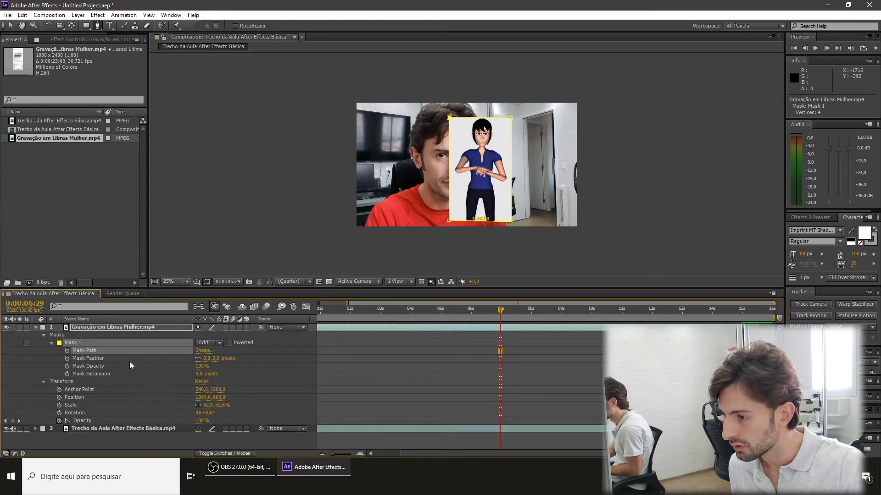
click(101, 360)
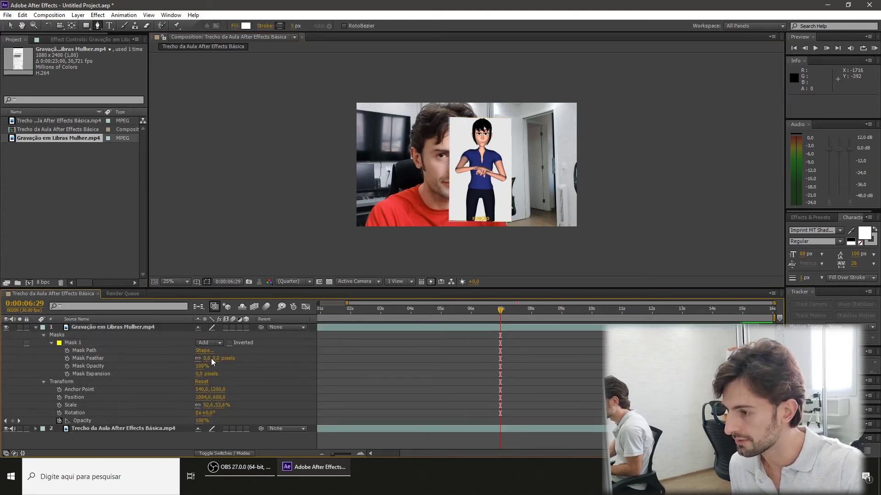
text(70)
key(Return)
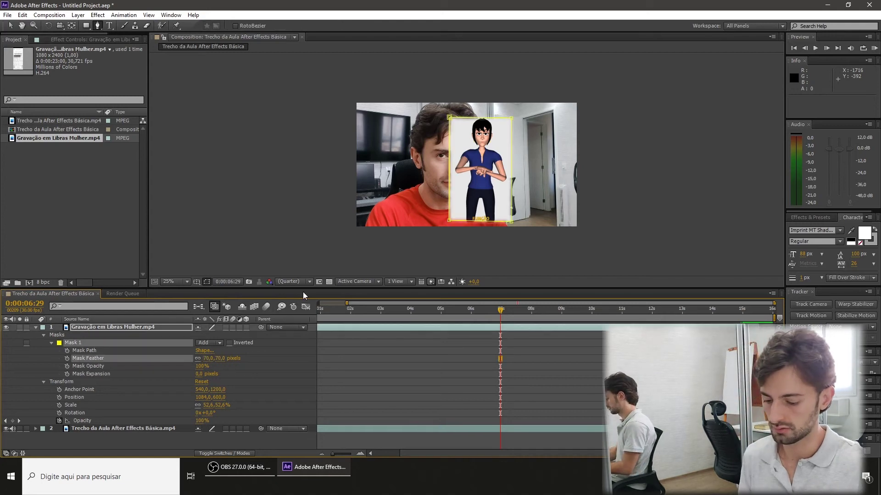
Move the sign-language layer beside the presenter, to position 1591, 614.
click(10, 27)
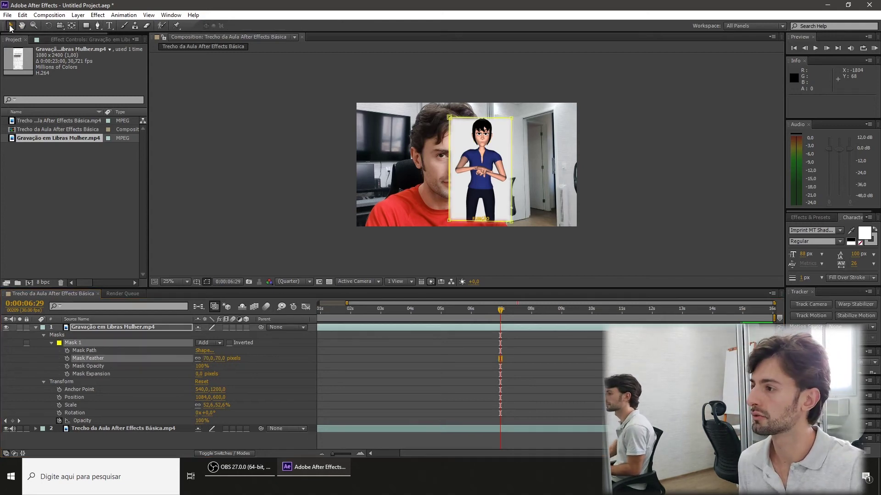
click(481, 156)
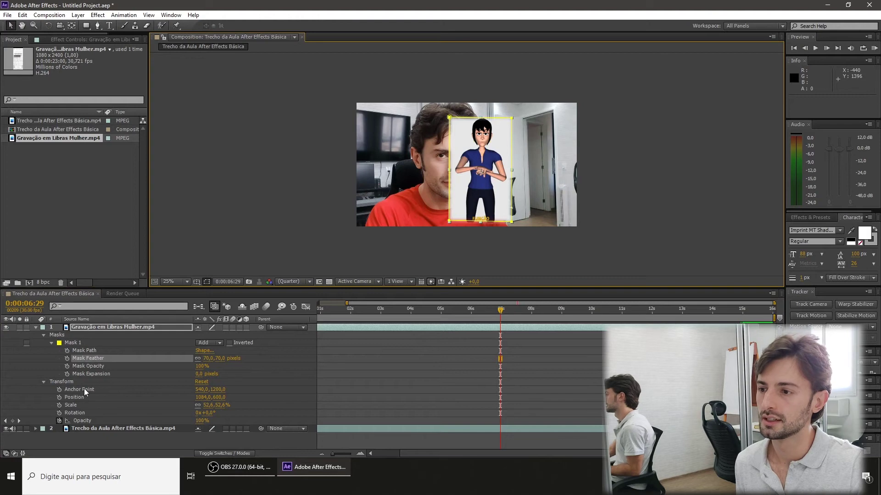
drag(202, 397, 233, 395)
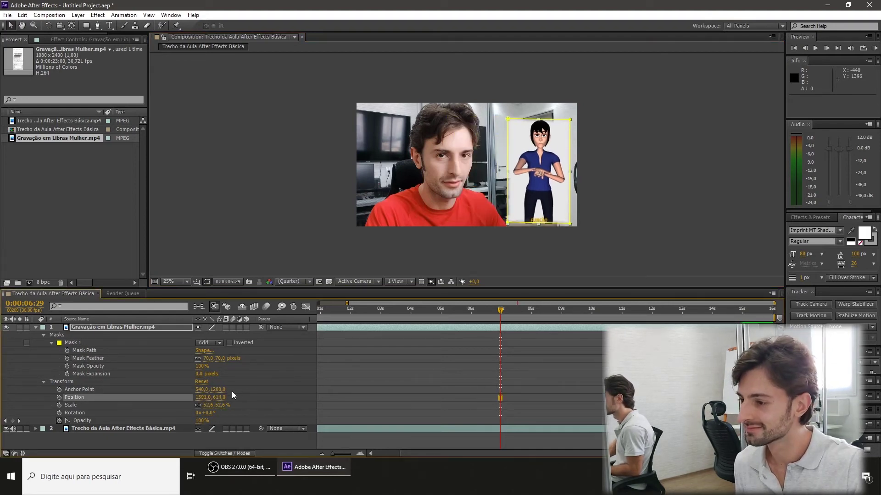
click(165, 443)
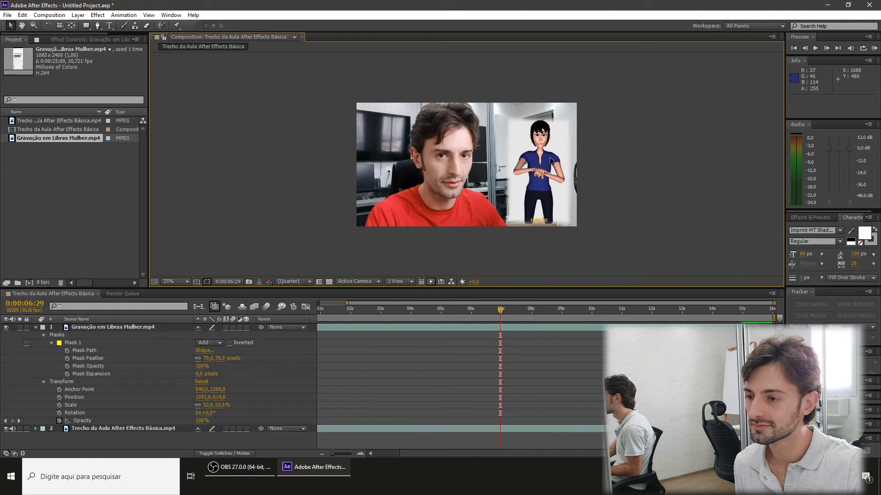
Scale the sign-language layer to 40%, move it to position 1639, 698, and check the frame at 0:00:02:21.
click(210, 406)
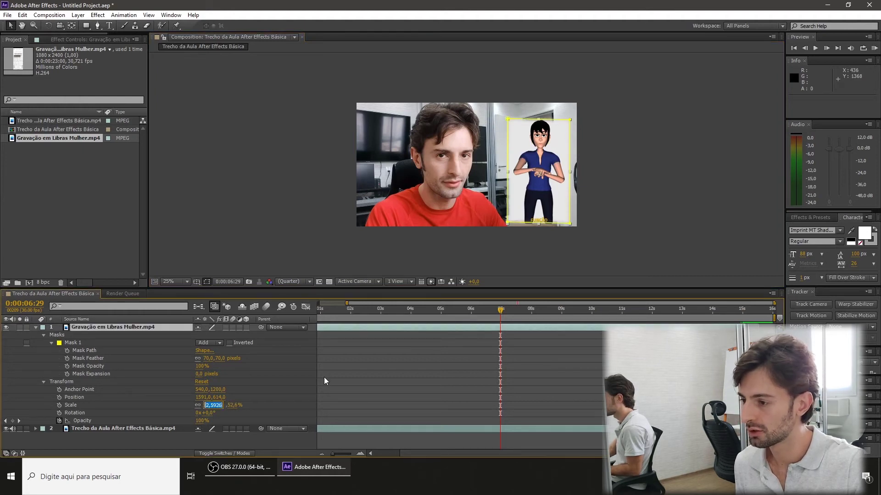
text(40)
key(Return)
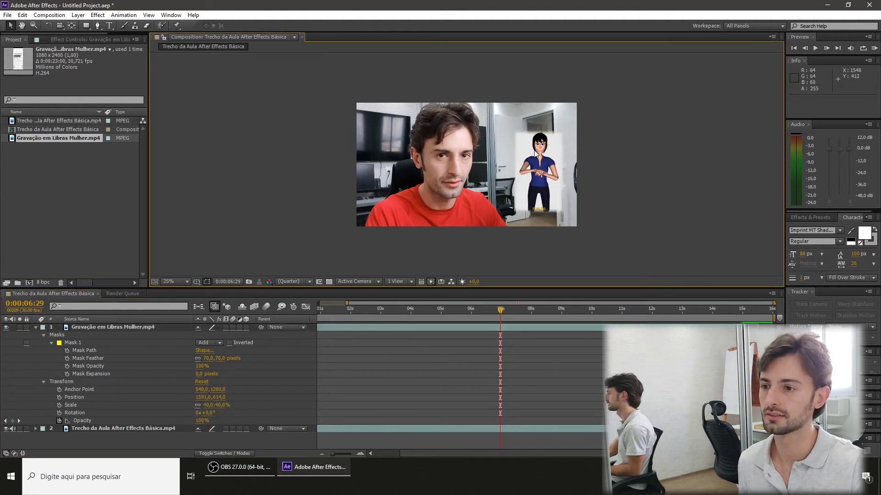
drag(537, 155, 542, 165)
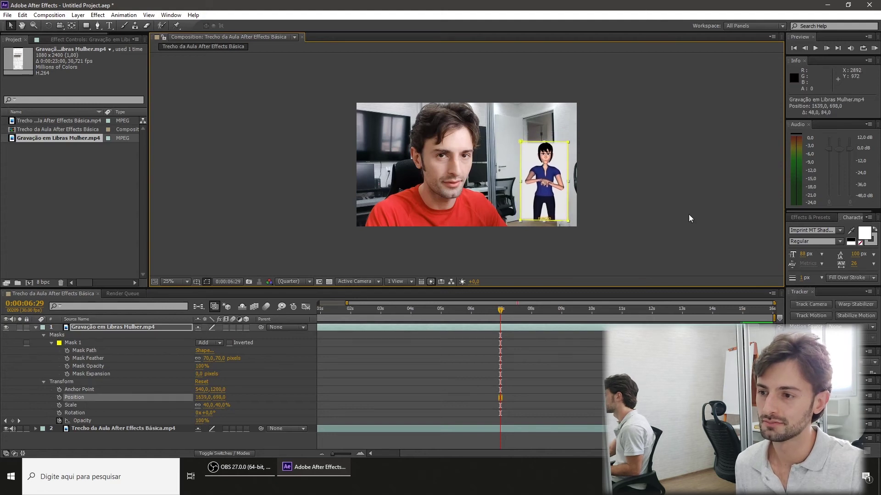
click(689, 214)
click(370, 309)
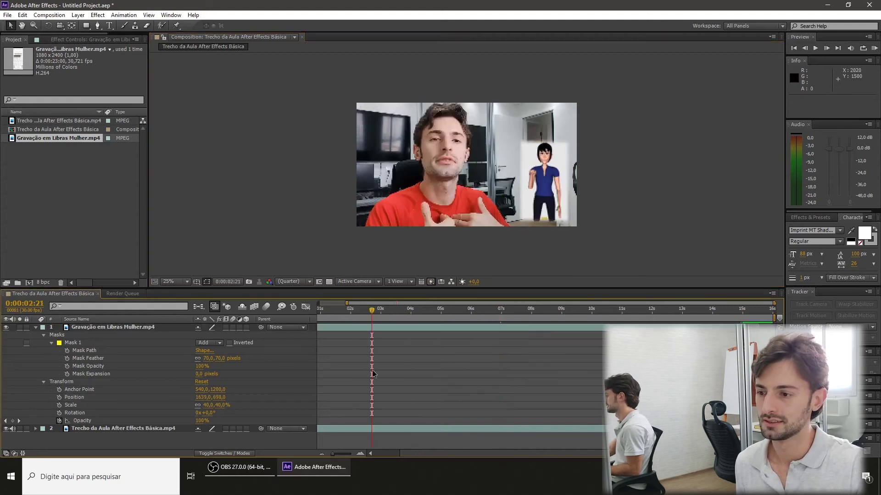
Preview the composition playback with the masked sign-language avatar, starting near the one-second mark.
drag(335, 456, 320, 453)
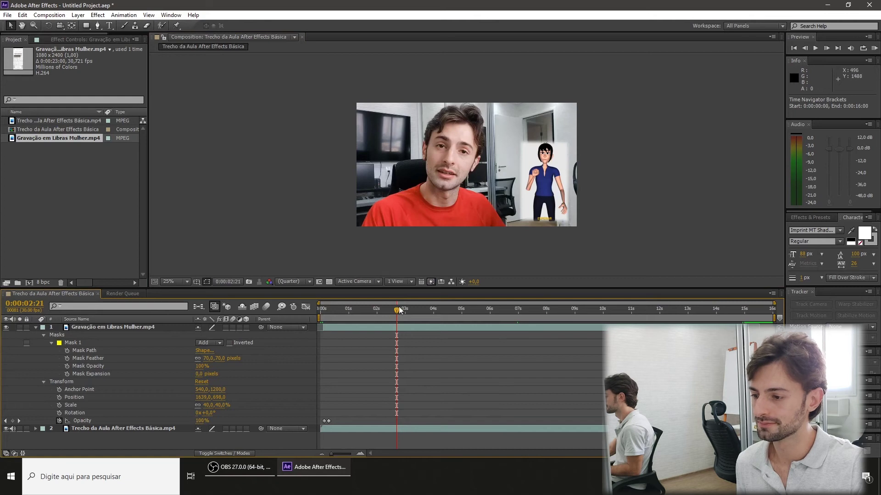
click(344, 310)
key(KP_0)
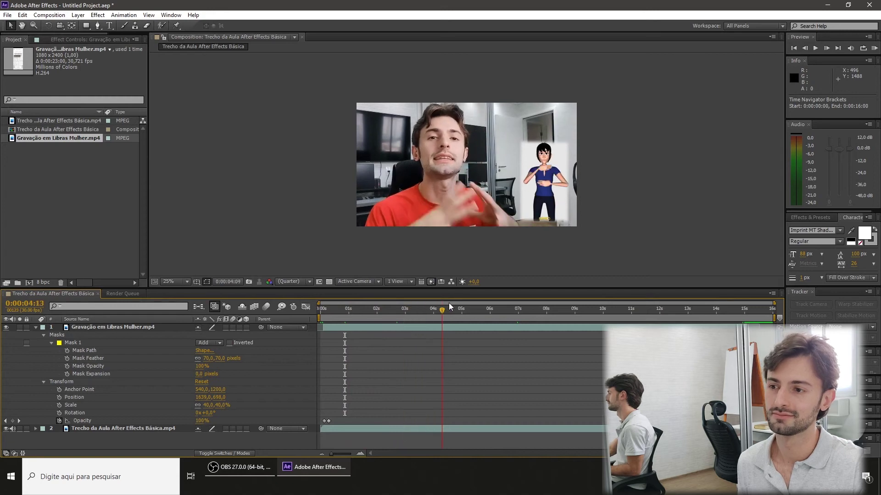
key(space)
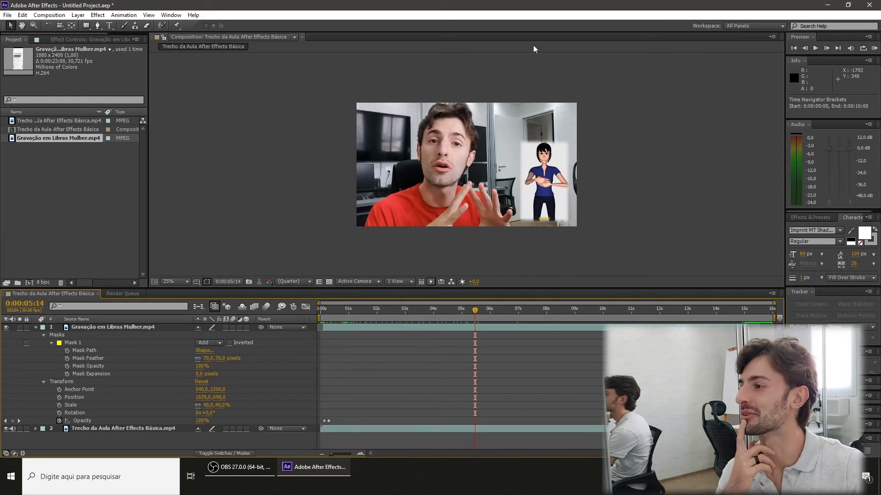
Add the composition to the render queue and set its output module to H.264 format with audio output enabled.
click(49, 14)
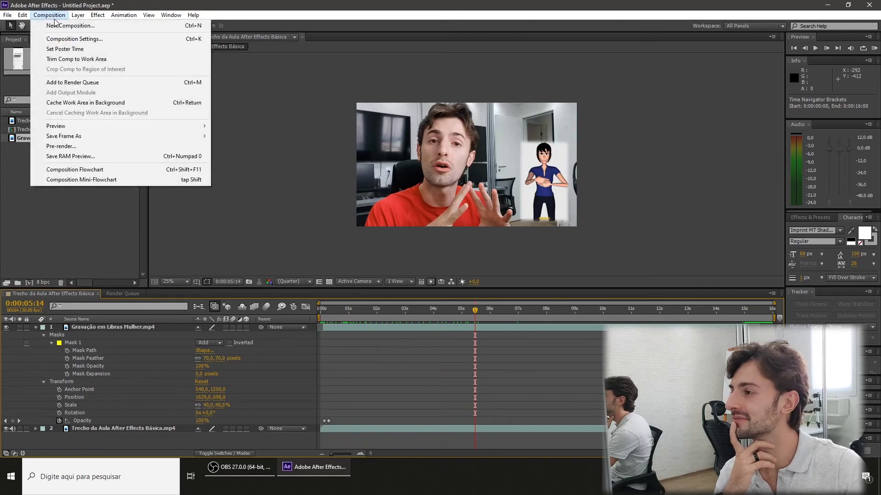
click(62, 83)
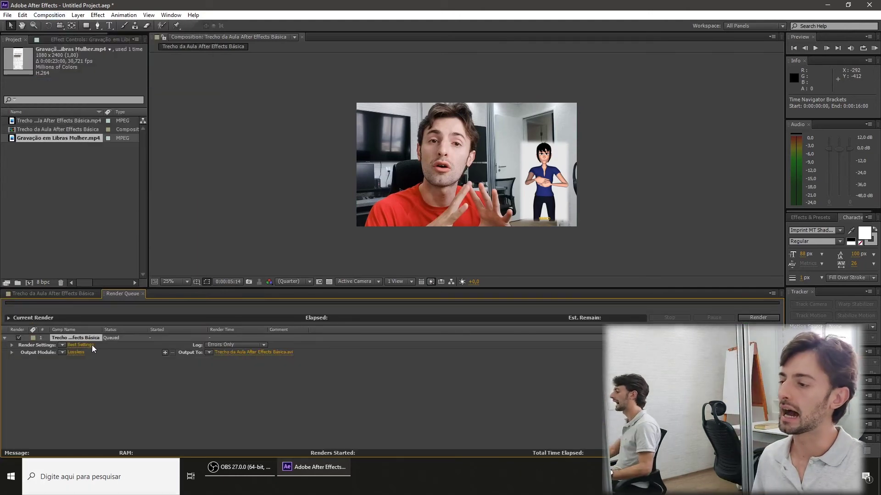
click(76, 352)
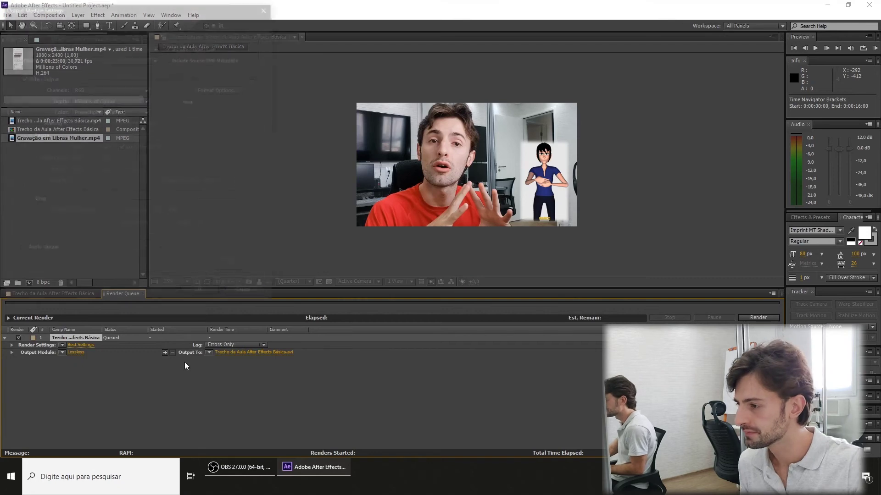
click(102, 45)
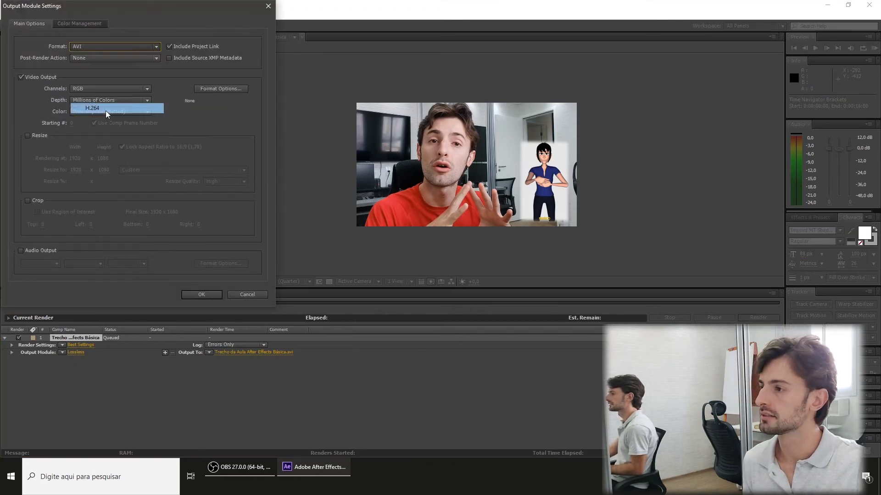
click(105, 110)
click(41, 251)
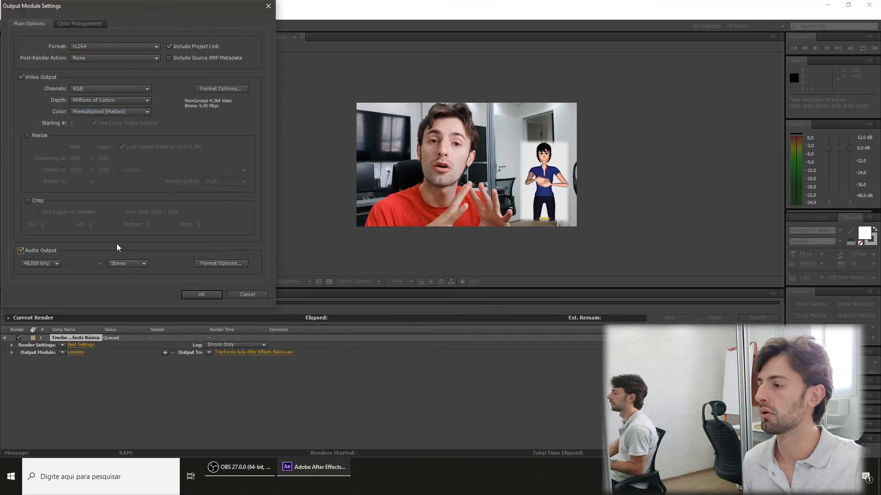
click(210, 294)
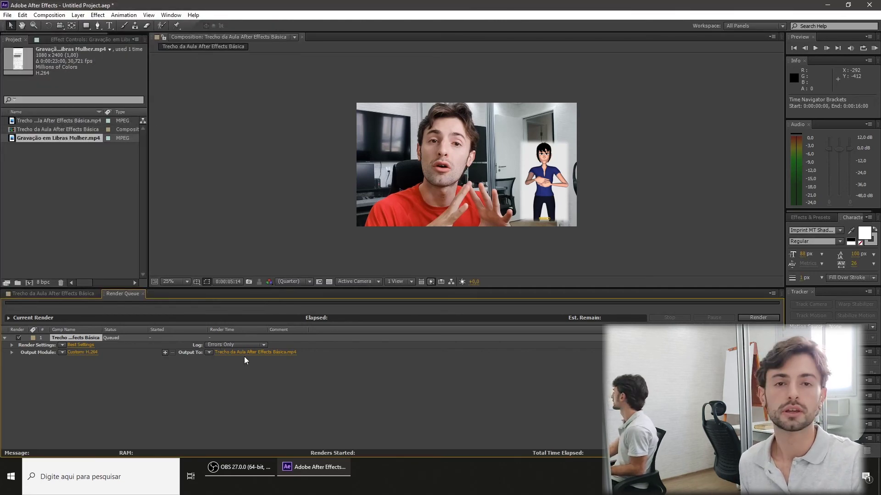
Name the output file "Trecho da Aula After Effects Básica com Libras" and render the queued composition.
click(288, 353)
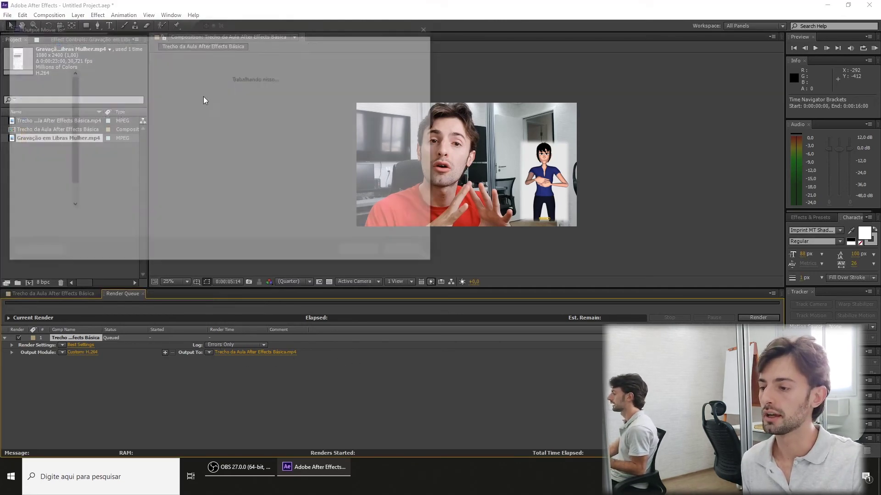
click(181, 219)
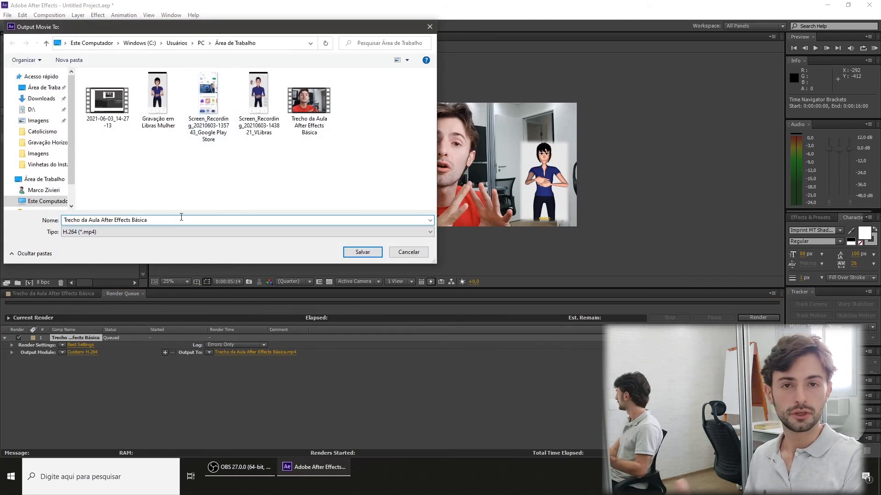
text(com Libras)
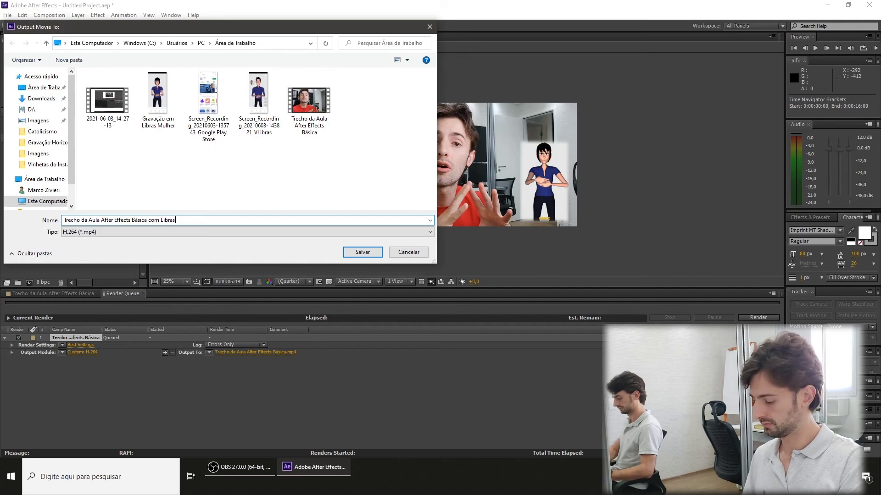
key(Return)
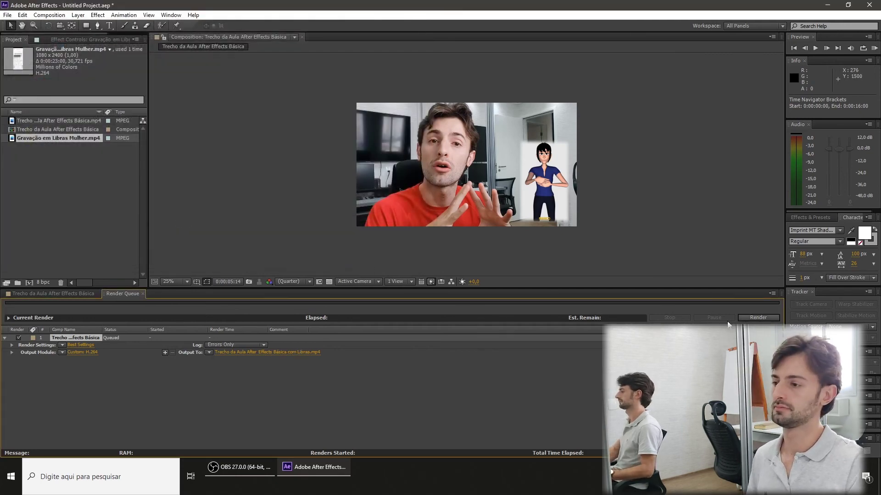
click(743, 317)
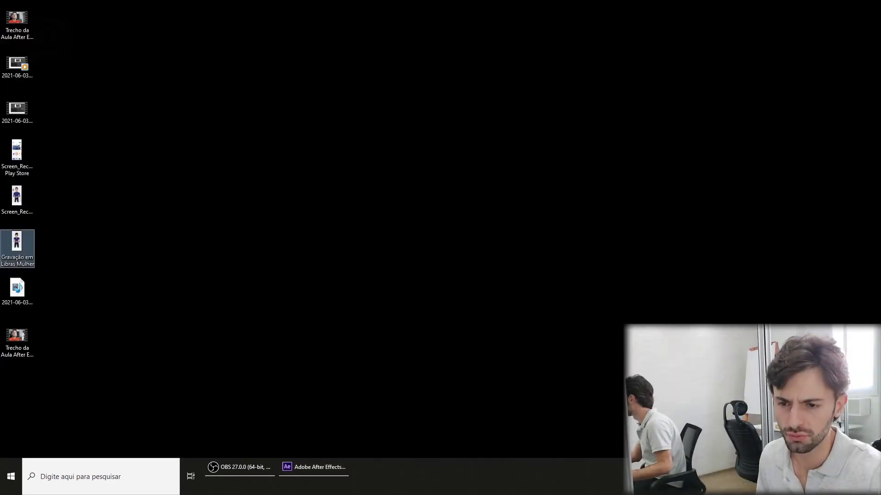
Play the rendered video "Trecho da Aula After Effects Básica com Libras" from the desktop in a maximized Fotos window.
click(18, 339)
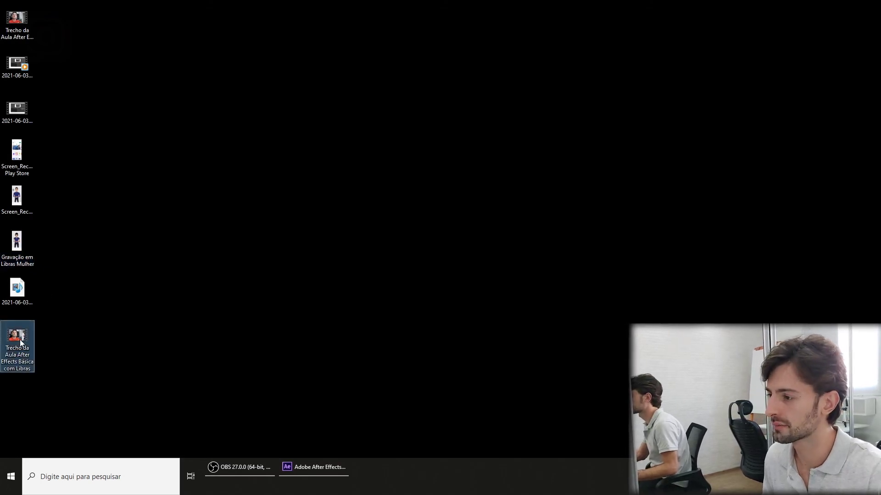
double_click(15, 338)
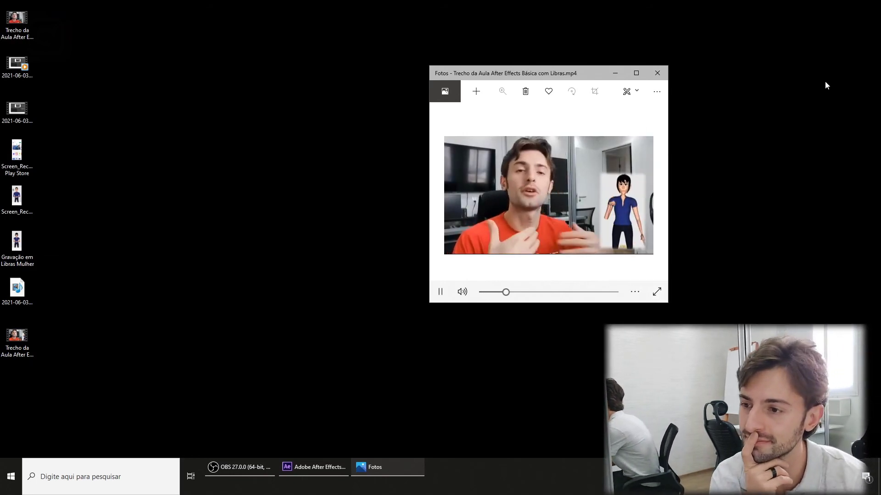
click(636, 73)
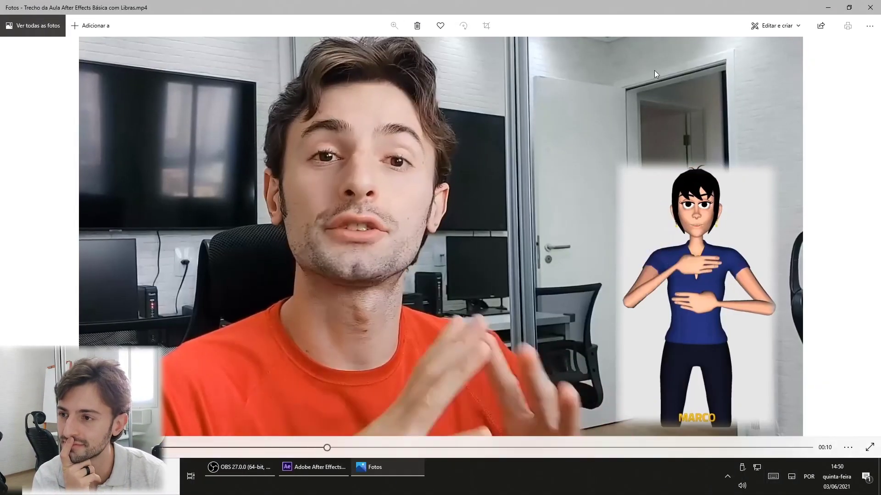